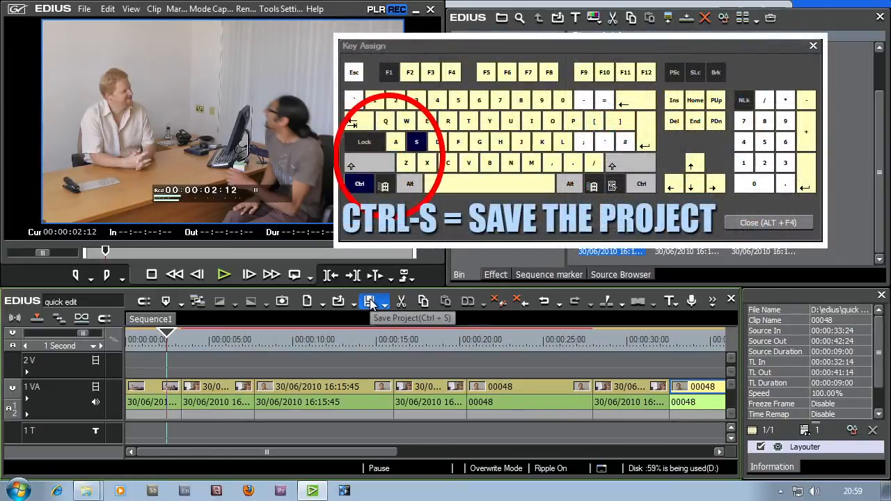
- Save the project
click(370, 300)
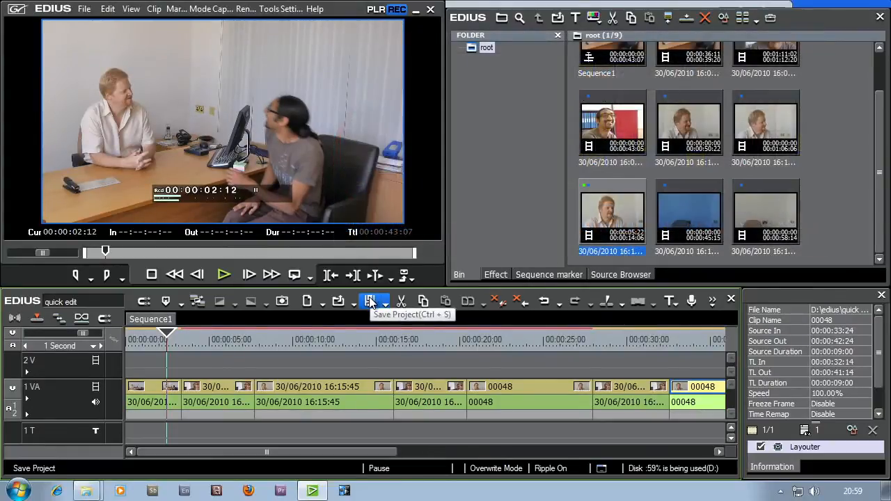
- Play across the cut between the first two clips several times from around 00:00:02:10 and compare the shots on either side
click(165, 338)
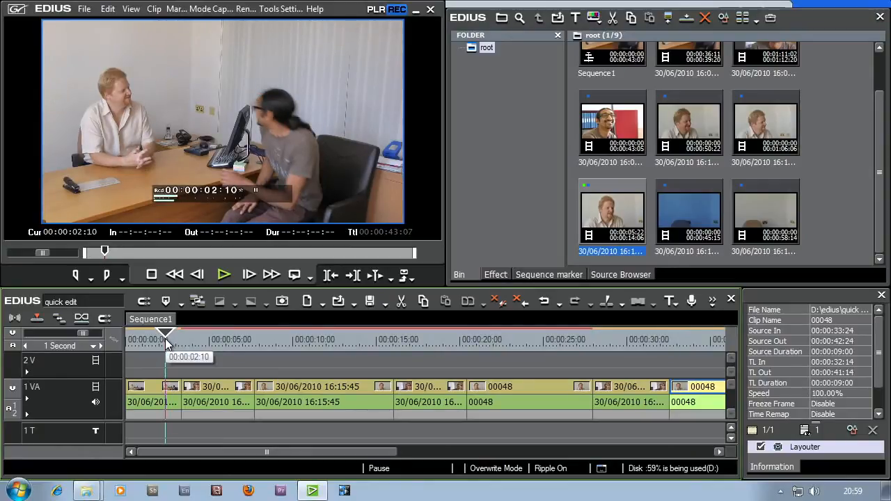
key(space)
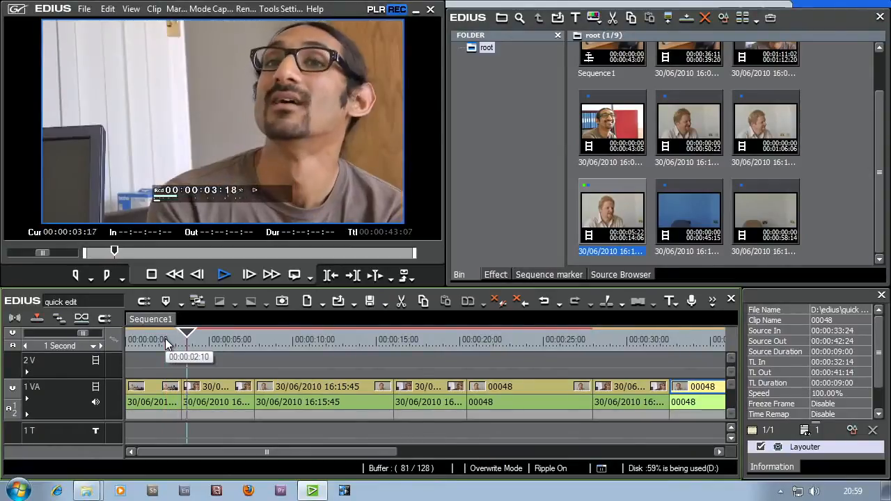
key(space)
click(165, 338)
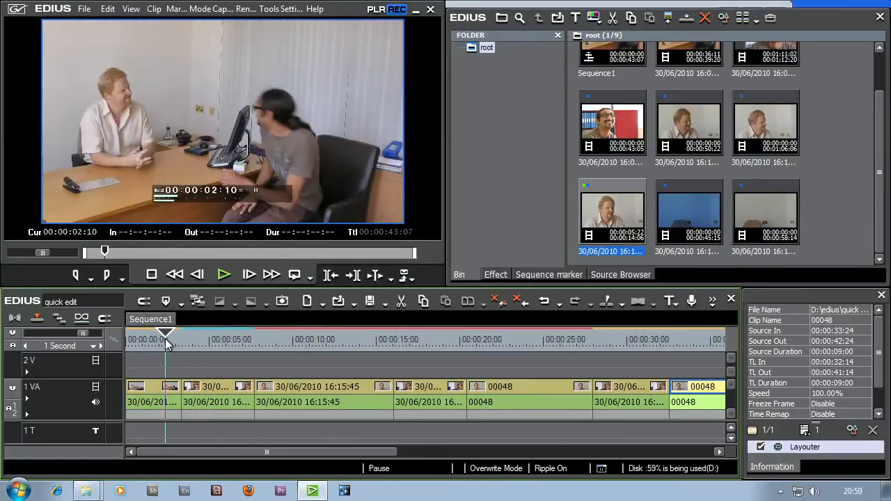
key(space)
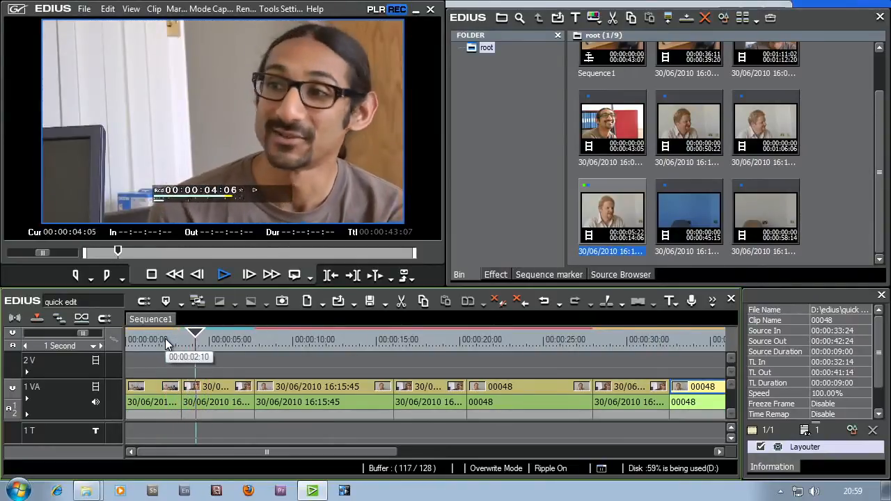
key(space)
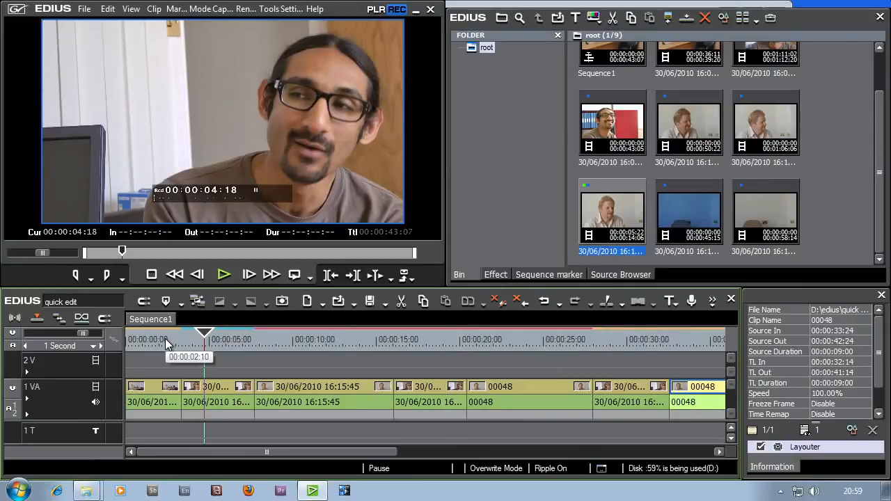
click(166, 344)
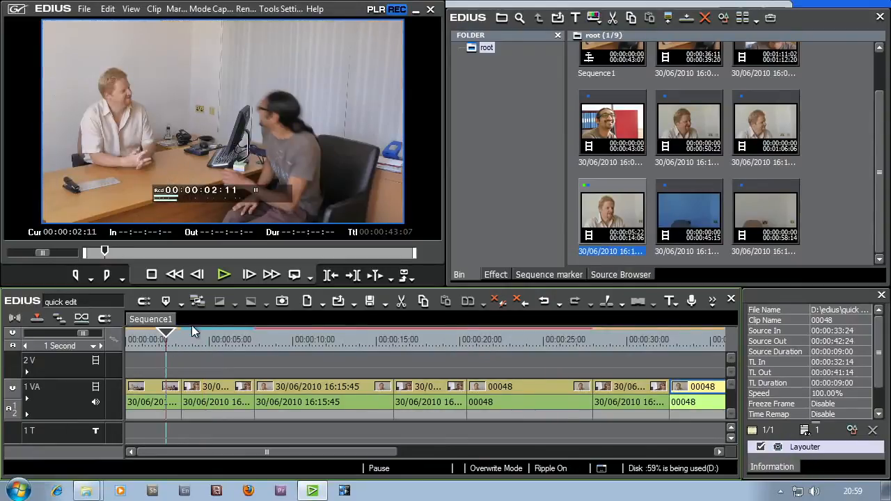
click(204, 341)
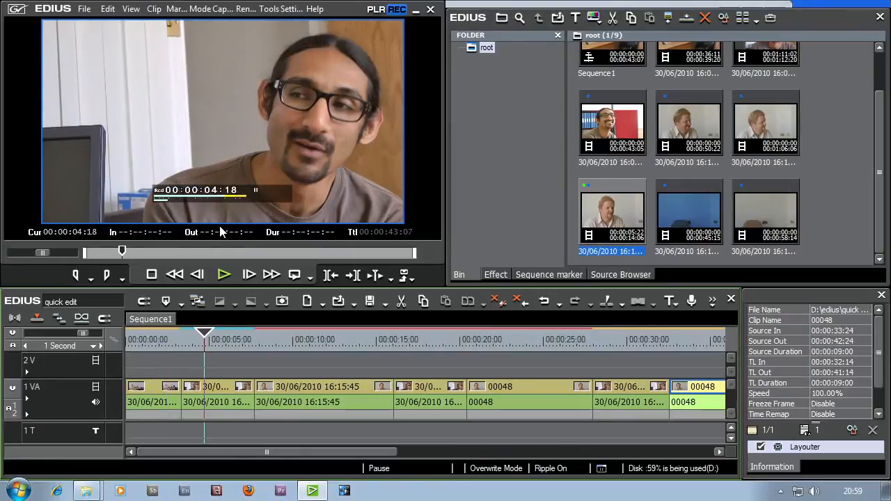
click(173, 340)
key(space)
key(space)
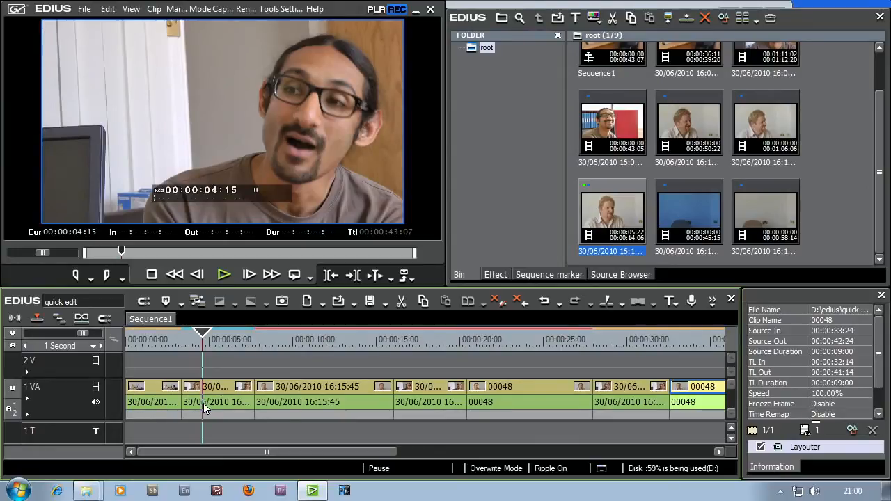
click(153, 415)
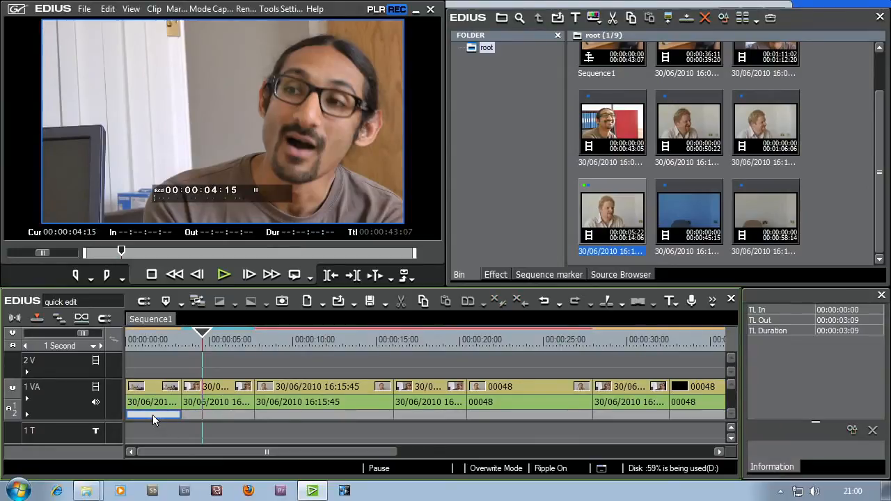
click(190, 416)
click(265, 415)
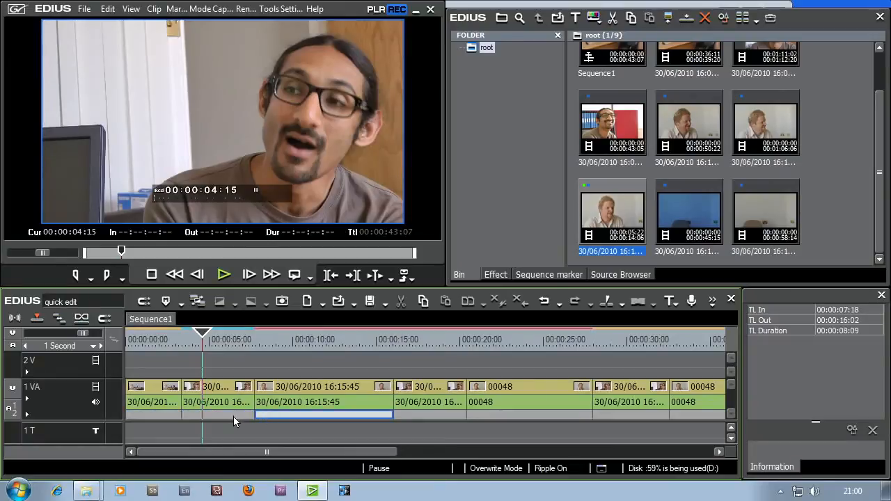
click(209, 416)
click(165, 418)
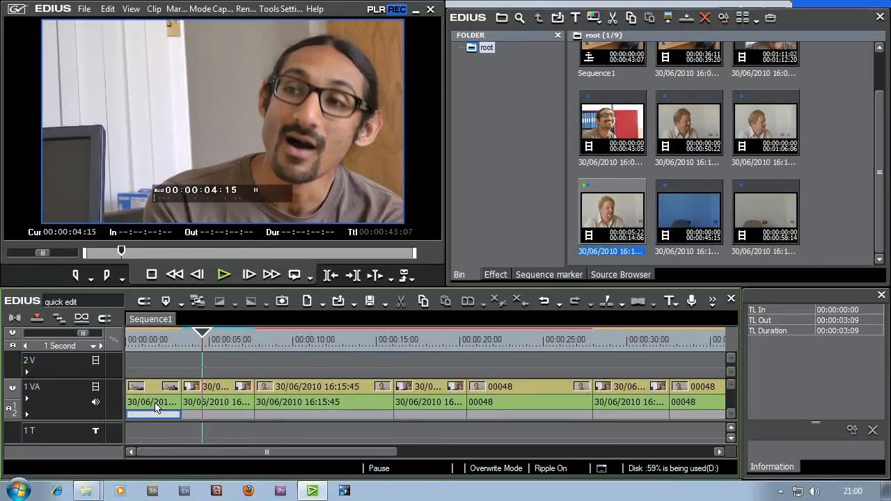
- Show the audio waveforms on the 1 VA track, then enlarge the track and the timeline area to make room for the audio tracks
click(156, 407)
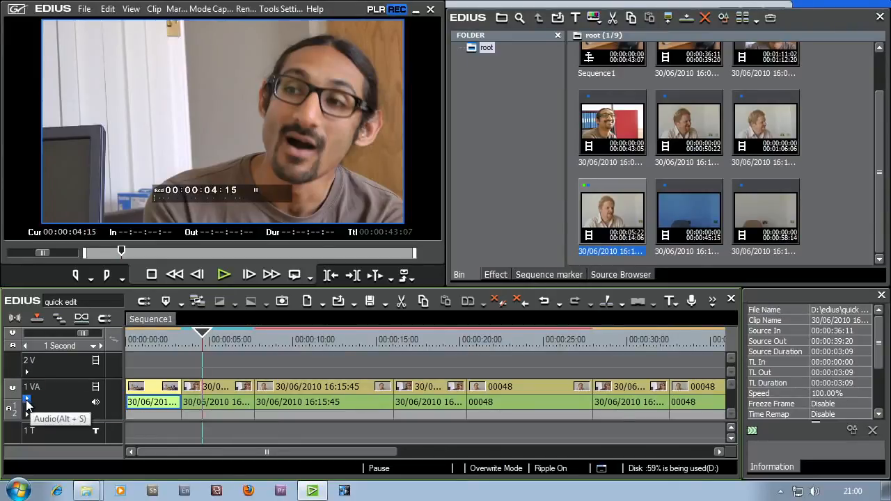
click(26, 401)
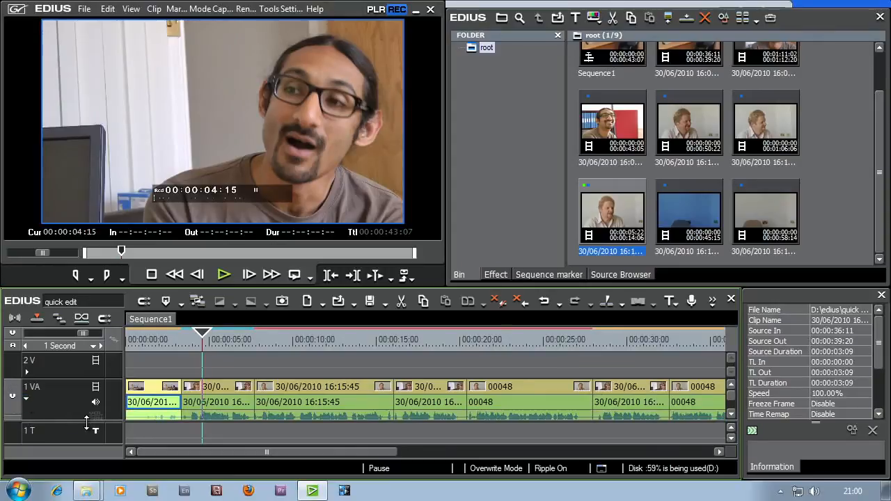
drag(86, 421, 87, 440)
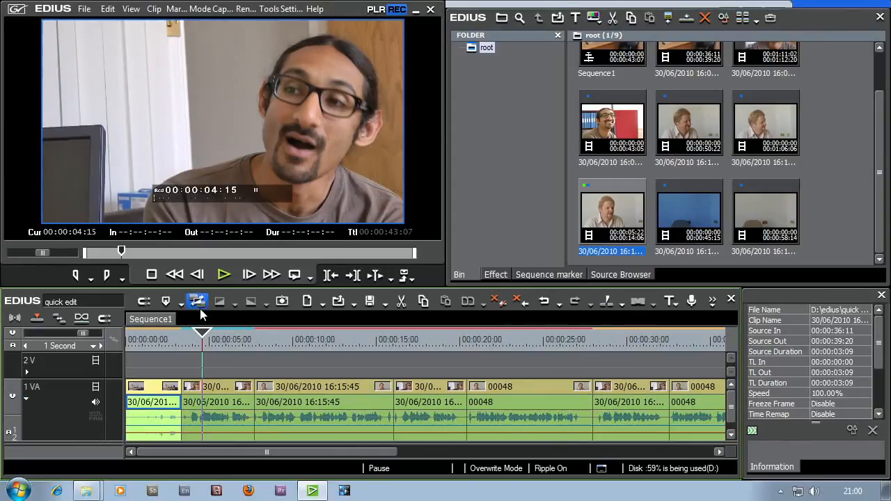
drag(202, 287, 202, 259)
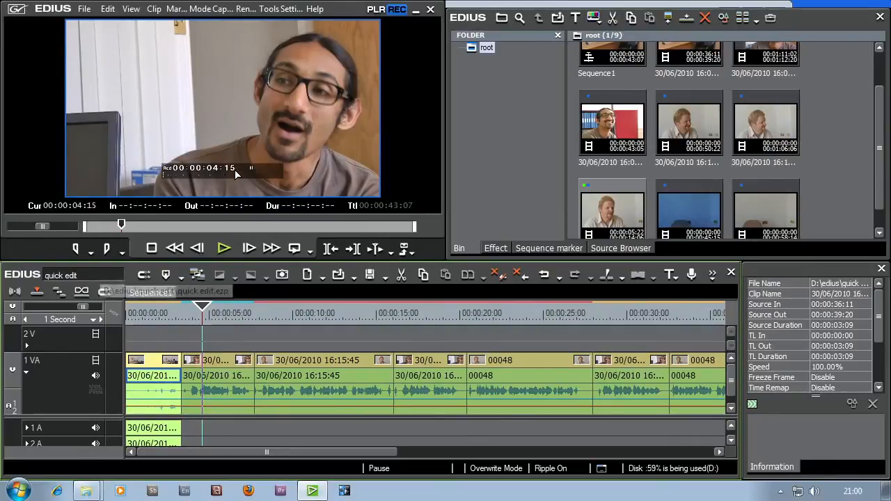
mouse_move(197, 260)
mouse_down()
mouse_move(199, 270)
mouse_move(197, 252)
mouse_up()
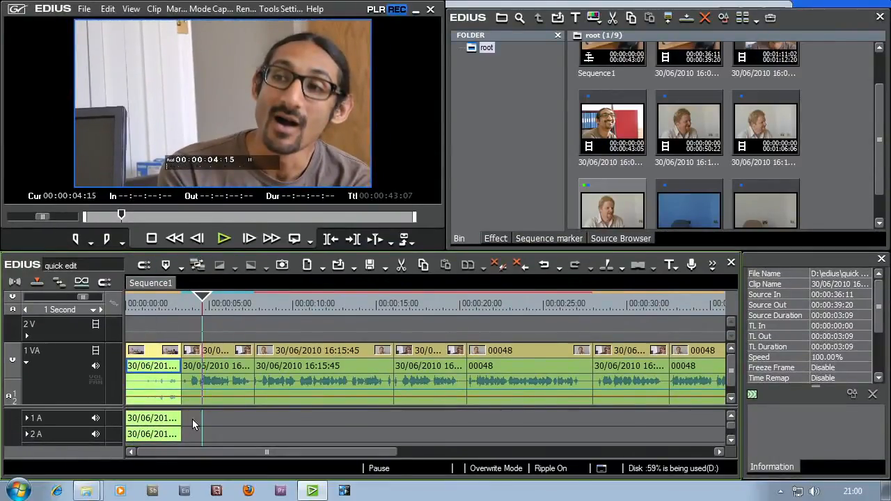
- Play the cut between the first two clips from 00:00:02:10 and compare the sound with the audio waveforms
drag(203, 304, 174, 304)
click(166, 396)
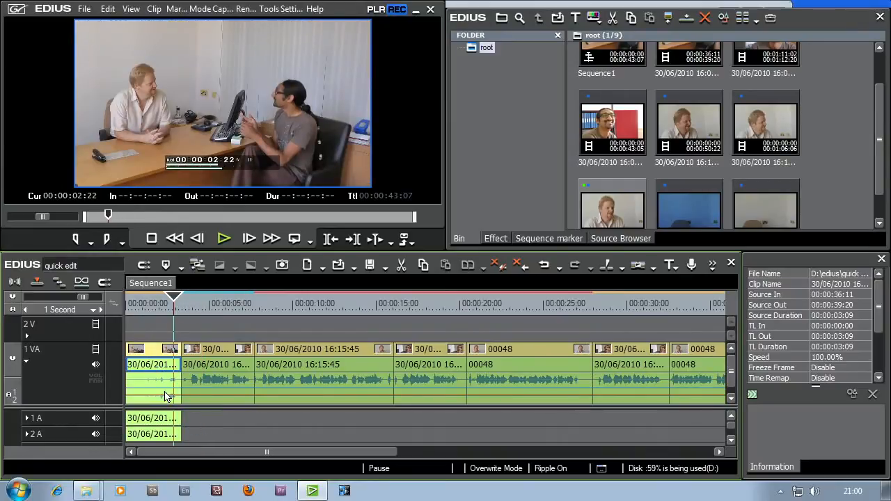
click(221, 377)
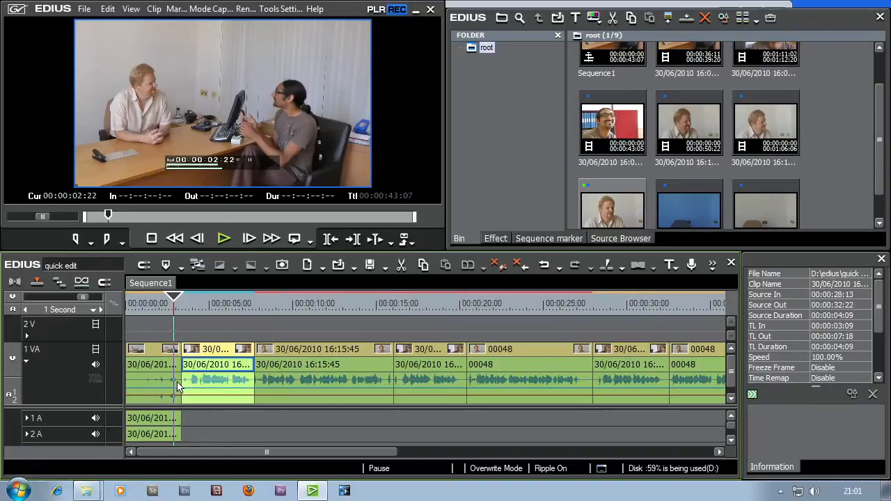
click(165, 302)
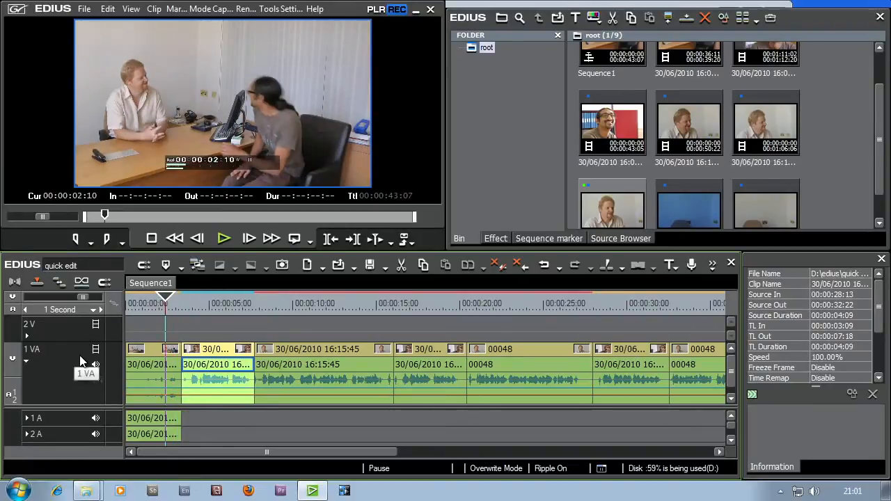
drag(80, 297, 46, 296)
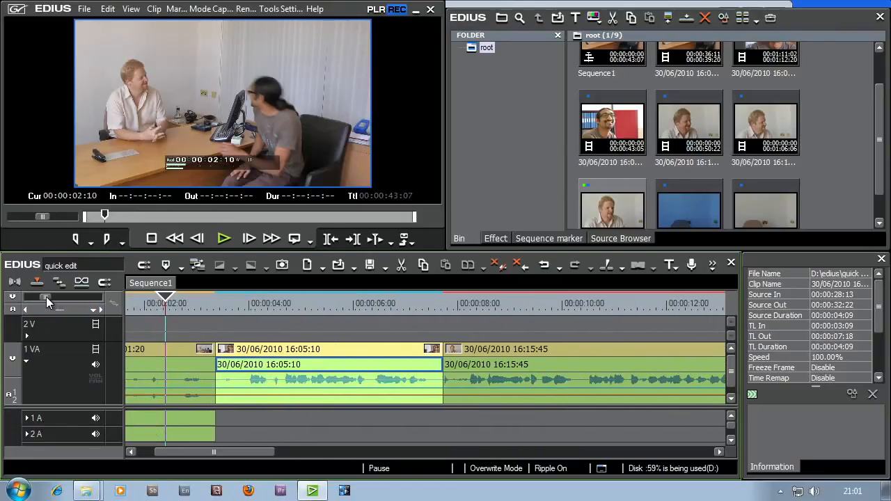
click(216, 240)
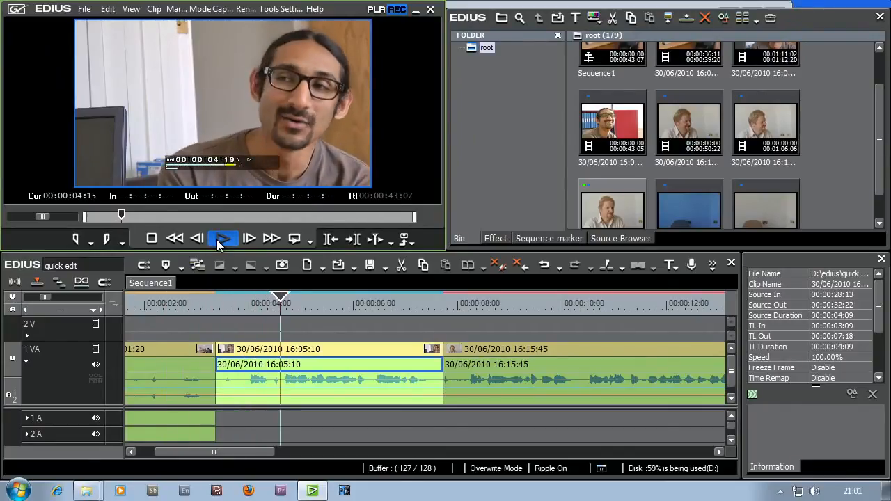
click(216, 239)
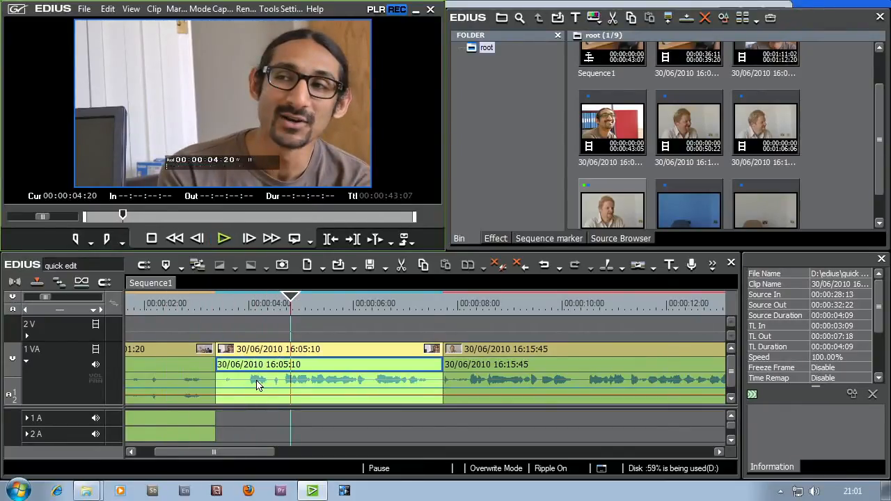
- Place the playhead at 00:00:04:10 and try selecting the second clip's In point, the first clip's Out point, and both edges together
drag(230, 302, 270, 308)
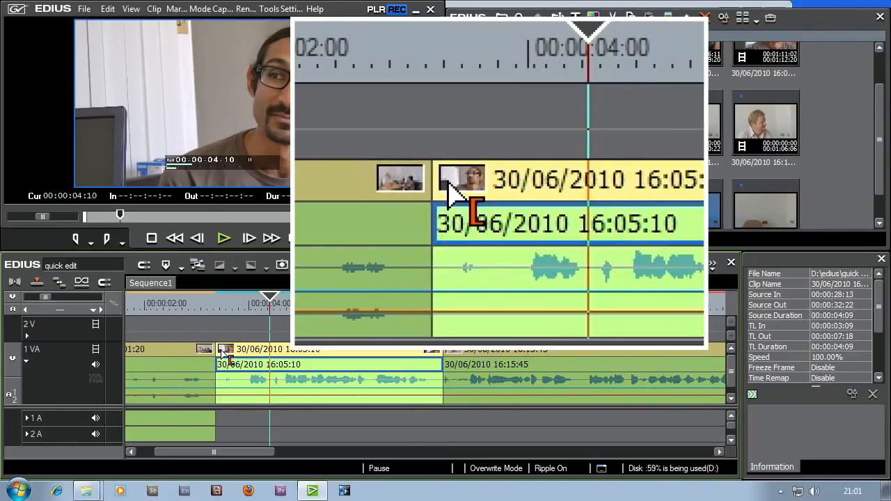
click(221, 351)
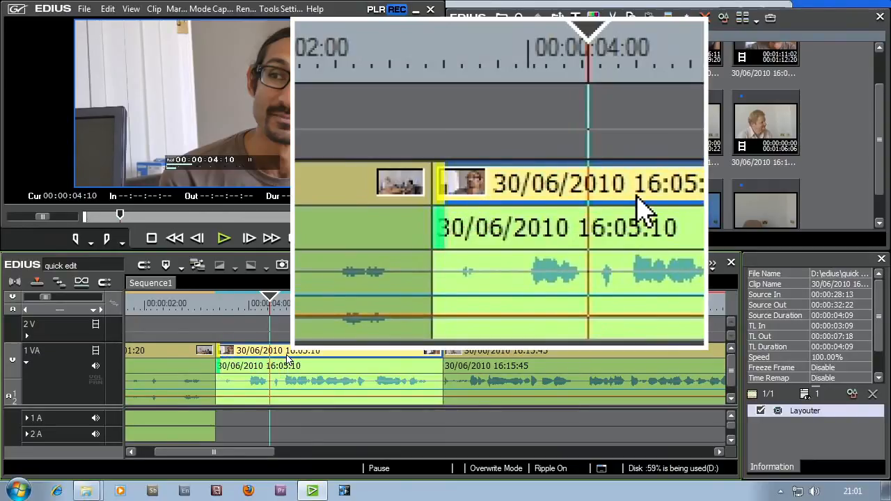
click(212, 355)
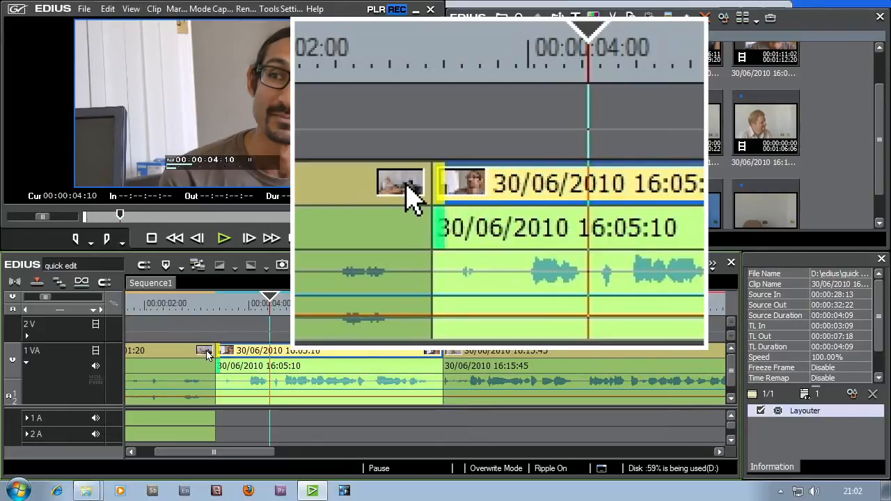
click(209, 353)
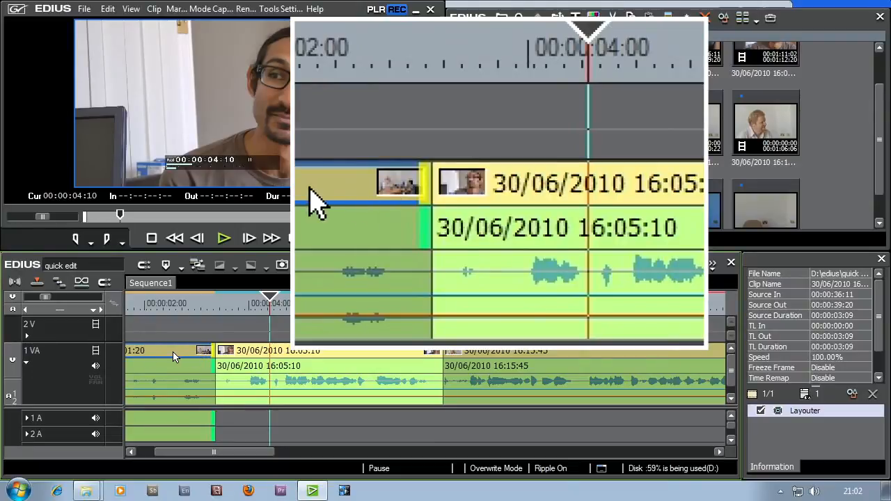
click(218, 353)
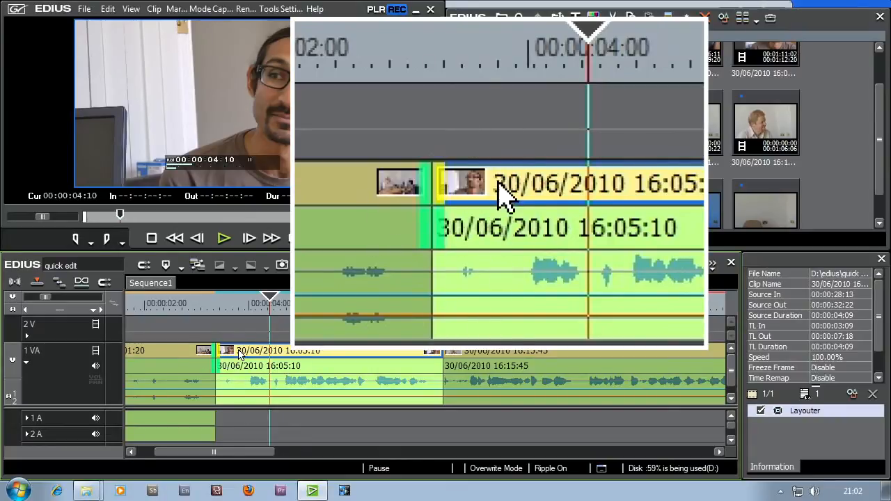
click(192, 358)
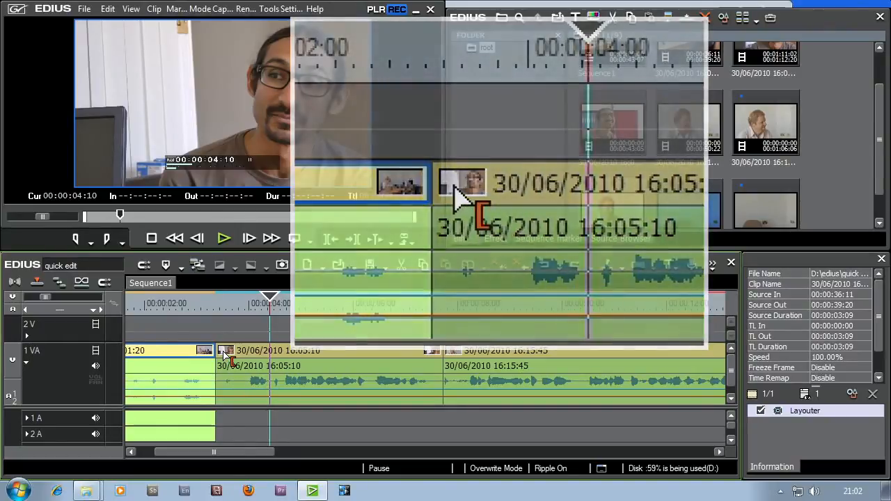
- Try trimming the second clip's In point to the playhead at 00:00:04:10, and undo the trim
drag(224, 355, 244, 355)
drag(250, 355, 270, 356)
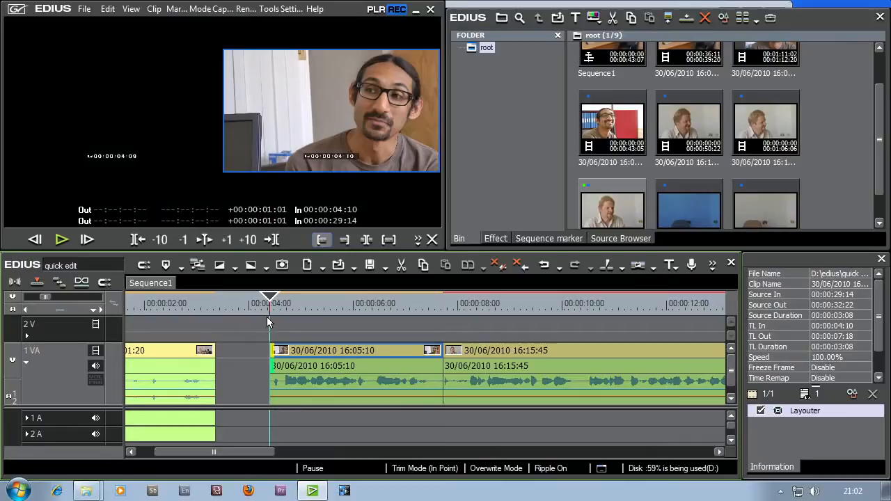
mouse_move(272, 300)
mouse_down()
mouse_move(281, 301)
mouse_move(237, 301)
mouse_move(275, 302)
mouse_up()
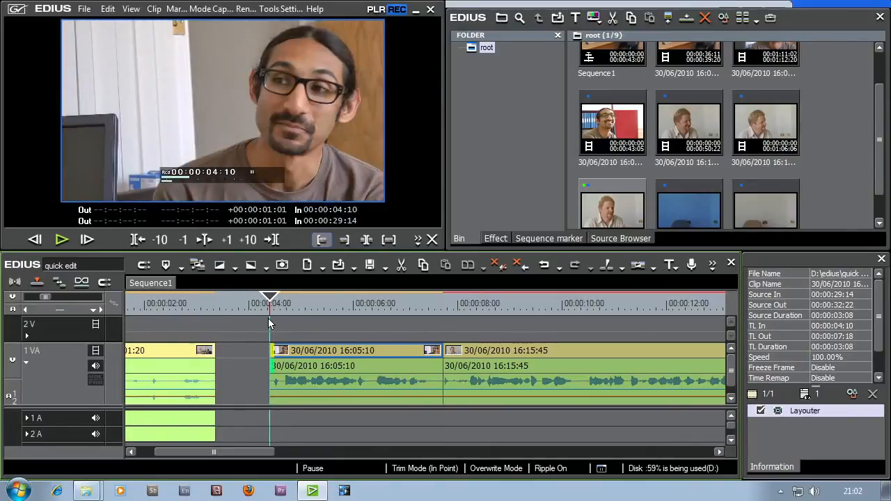
click(277, 355)
click(542, 266)
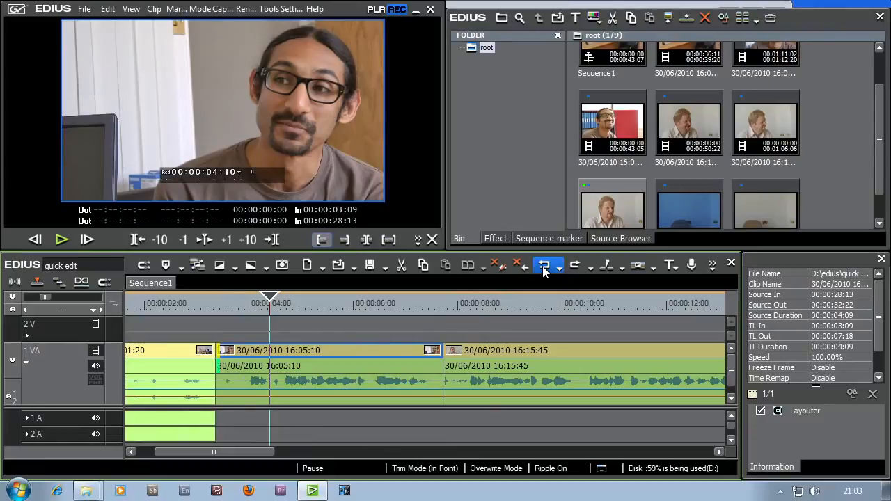
- Trim the second clip's In point to 00:00:04:10 and place the playhead at 00:00:02:18 in the first clip
click(537, 303)
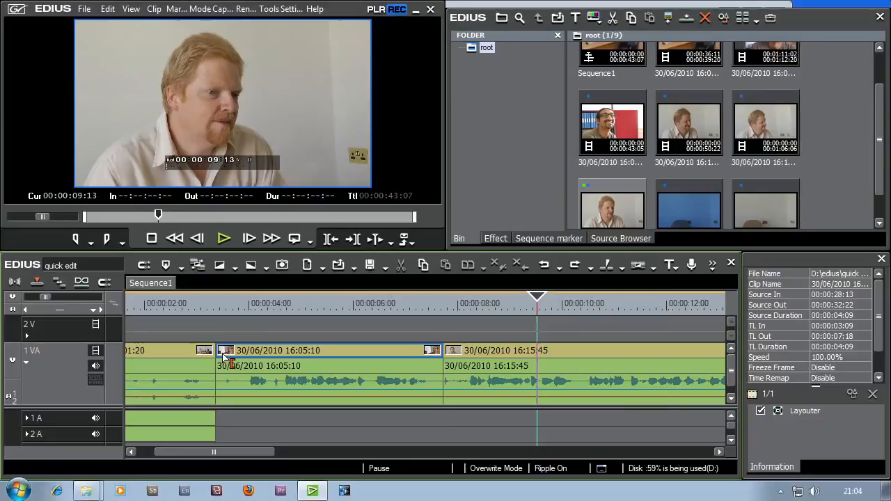
drag(222, 354, 279, 360)
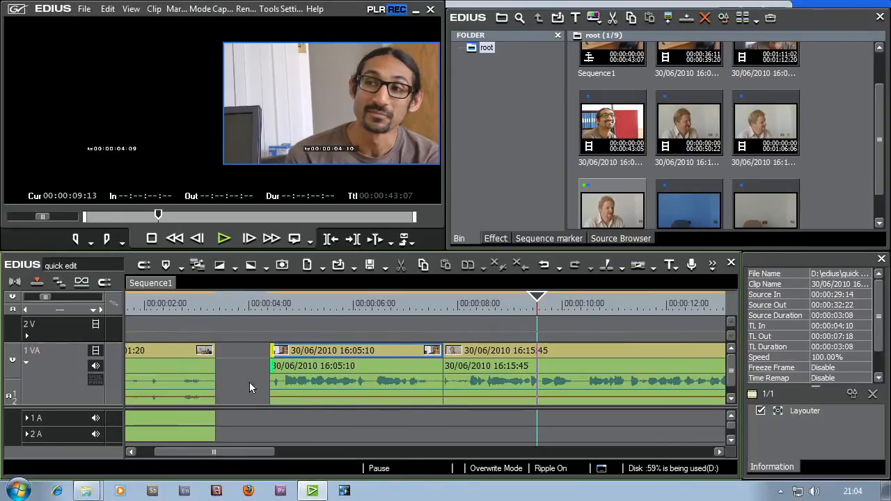
click(182, 304)
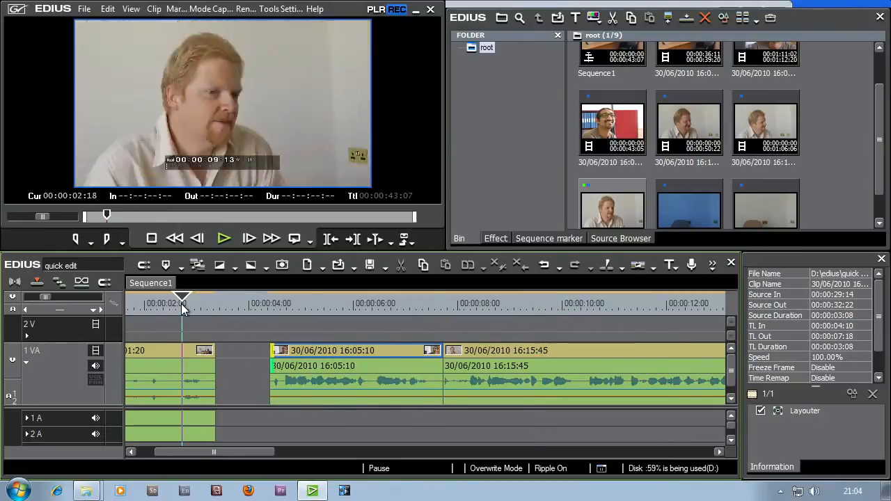
- Play across the gap between the first two clips from 00:00:02:18, and delete the gap
click(223, 244)
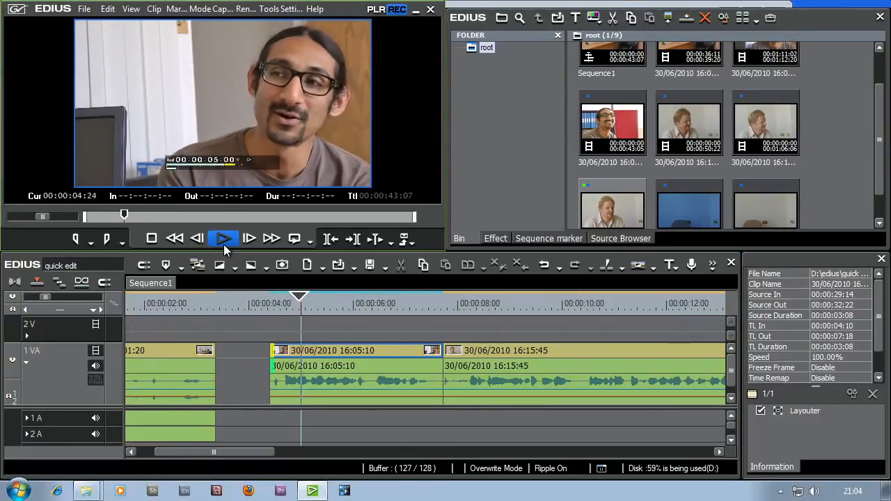
click(224, 244)
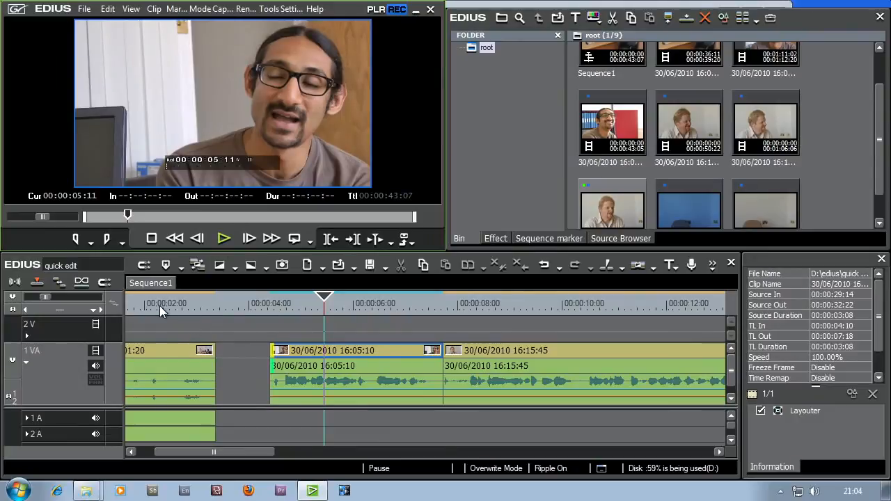
right_click(238, 369)
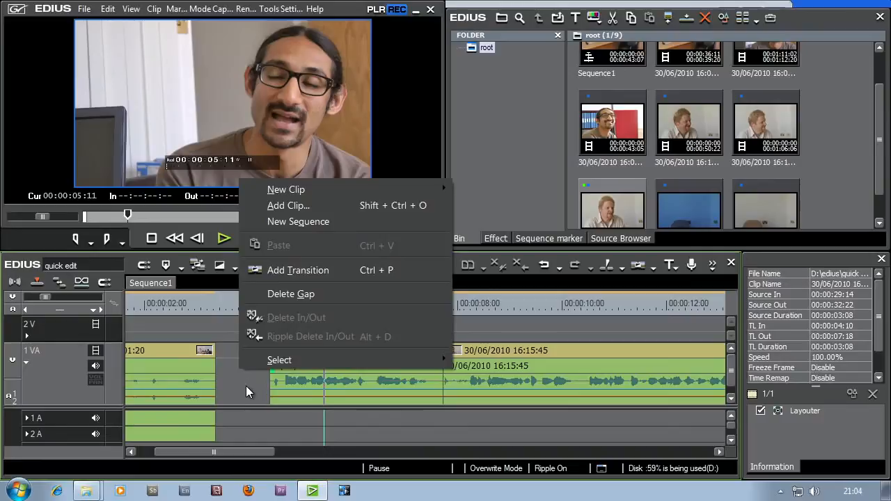
click(293, 295)
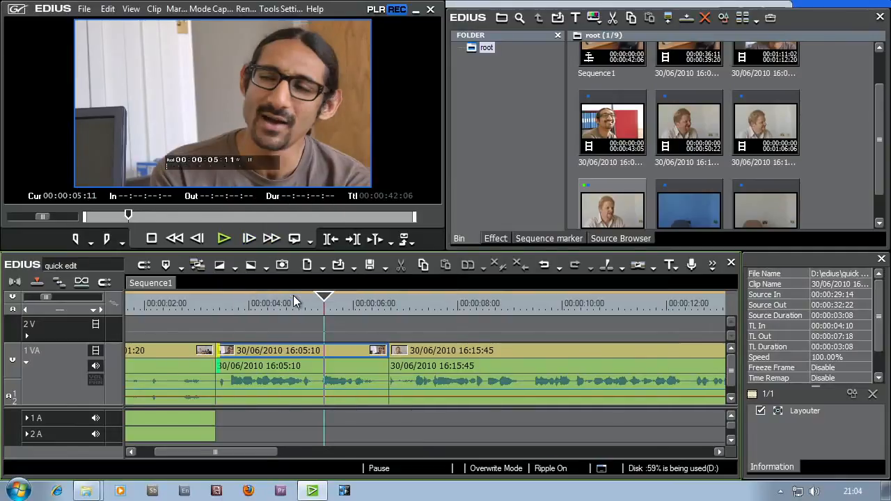
- Play the cut between the first two clips several times, including from 00:00:02:20 and 00:00:02:23, to check its timing
click(179, 304)
click(225, 238)
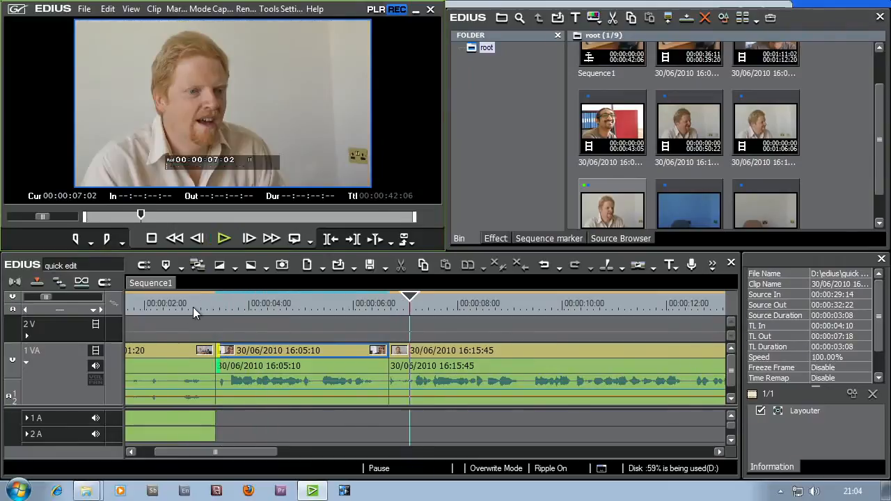
click(186, 305)
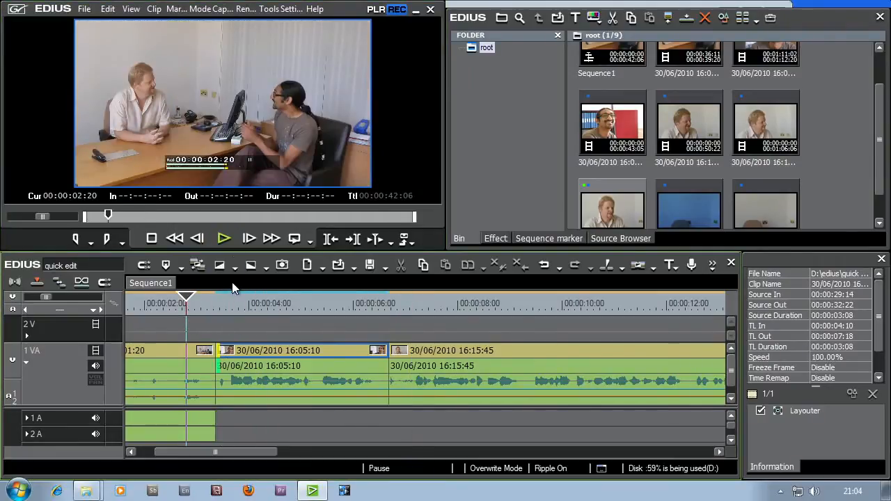
click(227, 240)
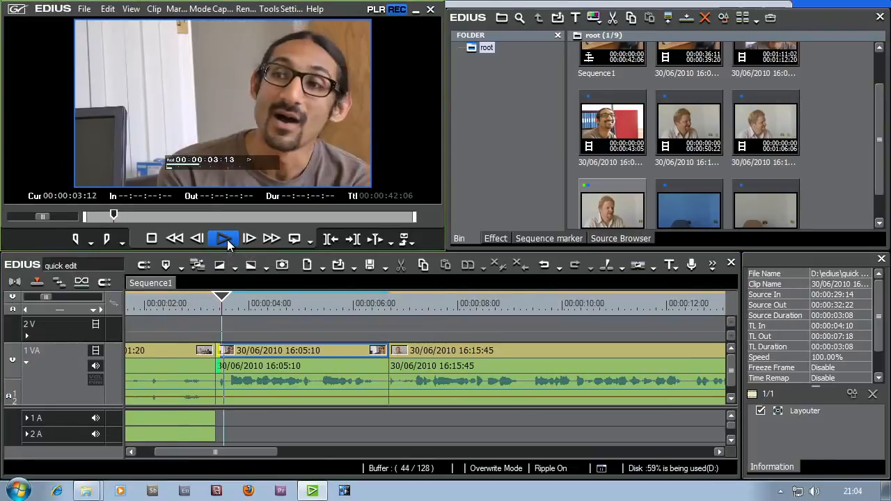
click(192, 305)
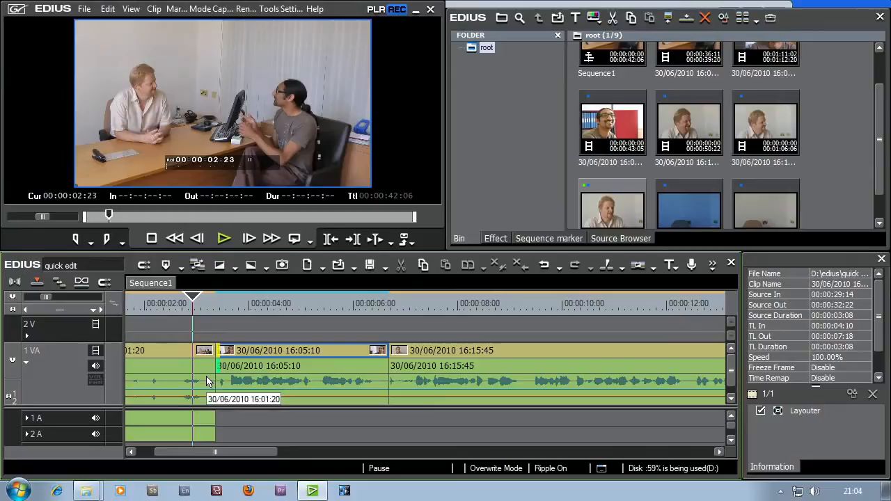
click(223, 239)
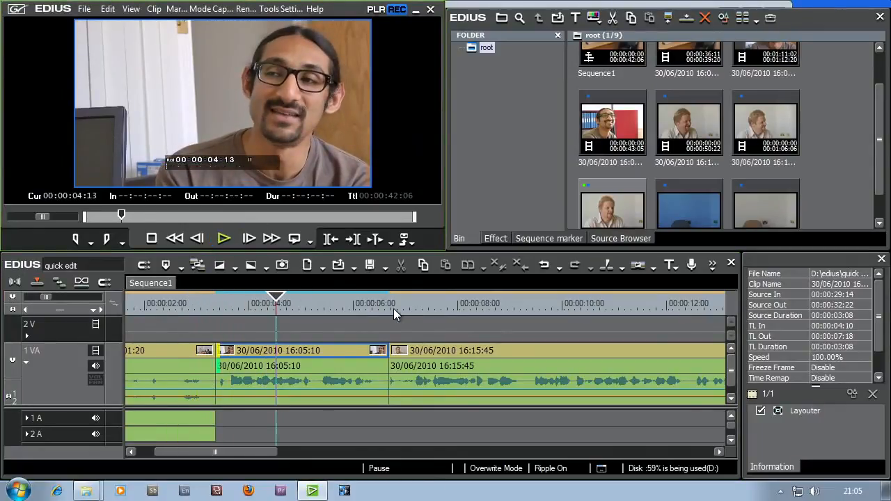
- Play the cut between the second and third clips from 00:00:05:15
mouse_move(338, 303)
mouse_down()
mouse_move(377, 304)
mouse_move(332, 304)
mouse_up()
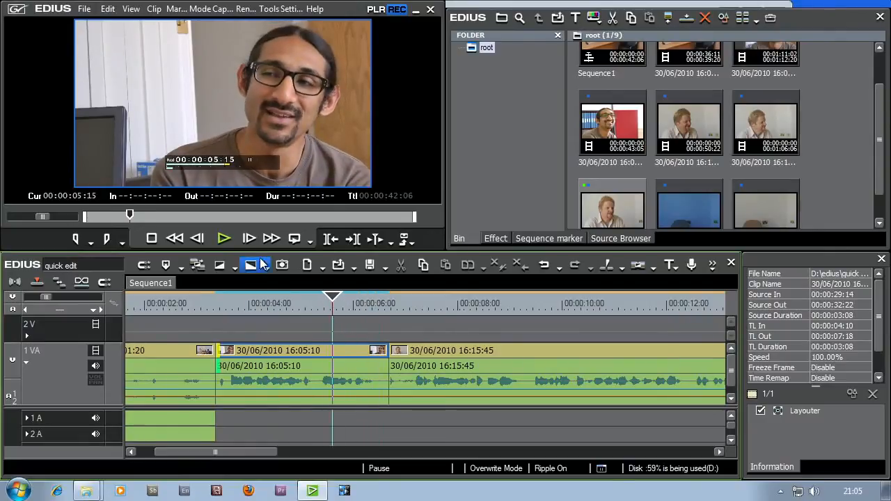
click(225, 239)
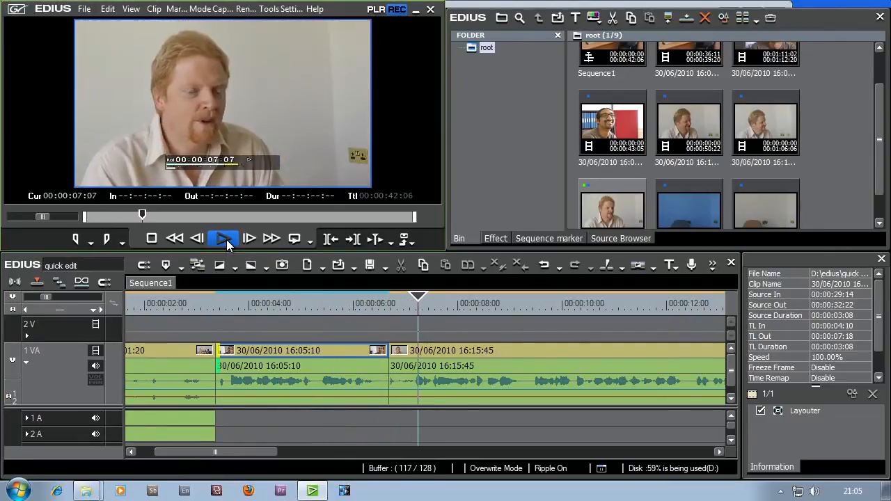
click(227, 240)
- Try trimming the third clip's In point to 00:00:07:03 and deleting the gap, and undo both edits
drag(356, 304, 411, 313)
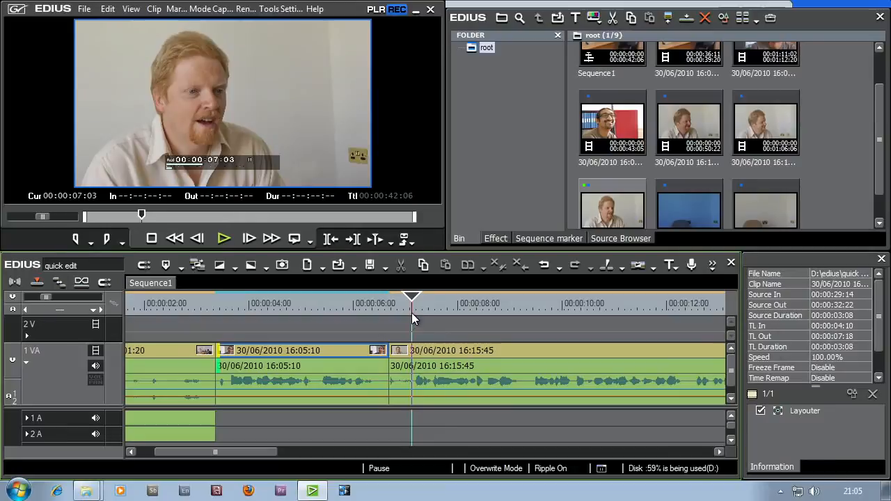
click(393, 348)
drag(393, 350, 415, 352)
right_click(402, 358)
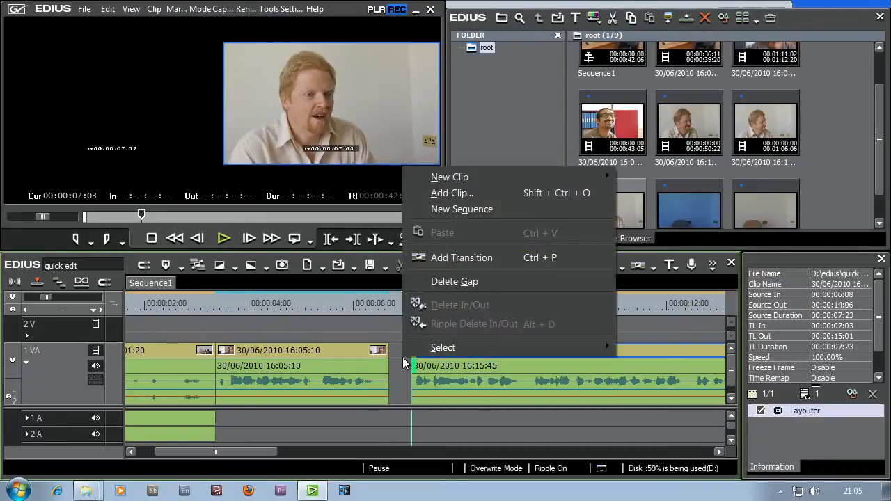
click(454, 281)
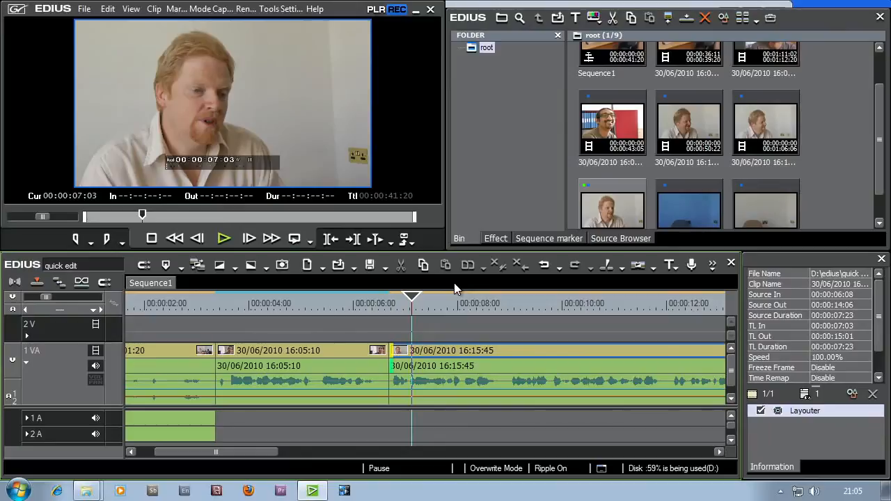
click(545, 265)
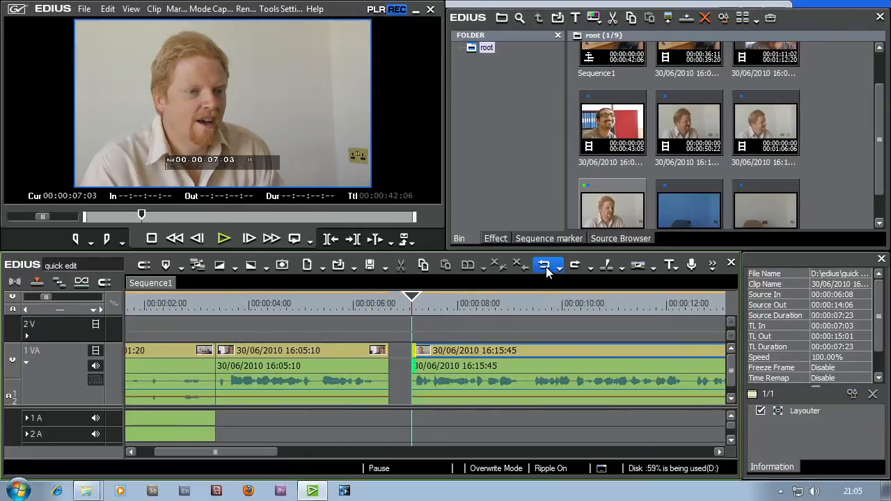
click(546, 267)
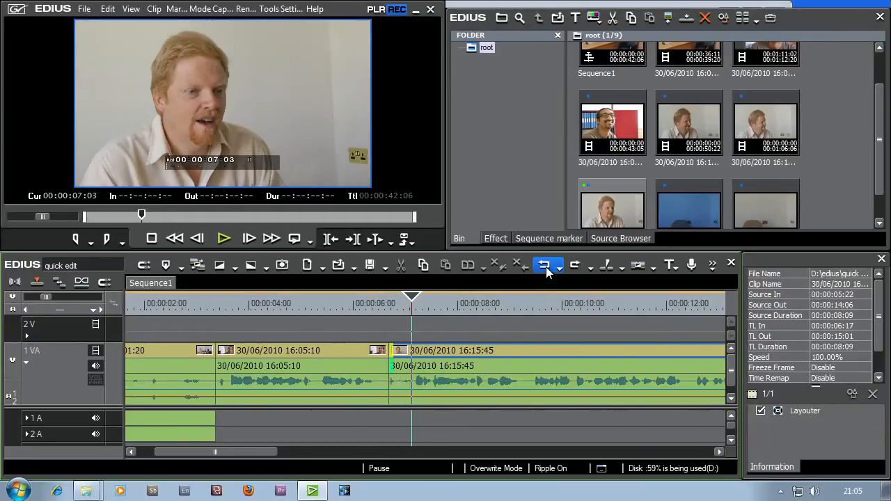
- Switch the timeline to Insert Mode and trim the third clip's In point to source timecode 00:00:06:08
click(392, 309)
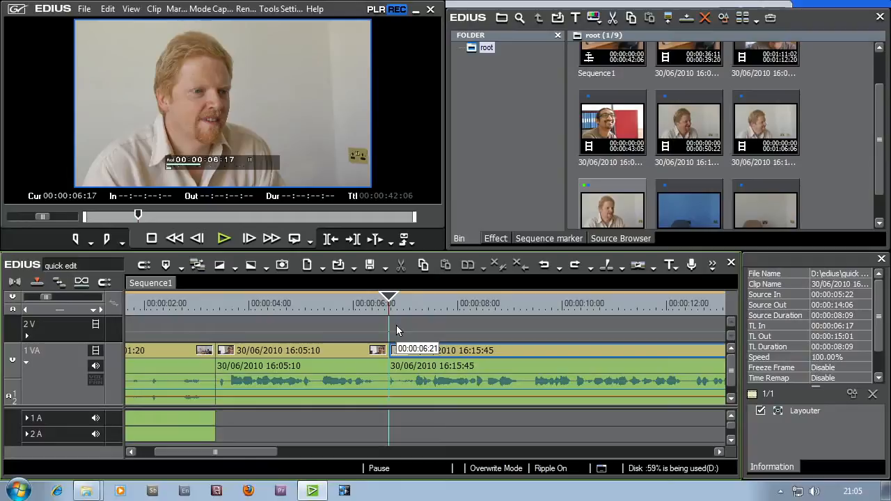
click(36, 283)
drag(397, 361, 415, 359)
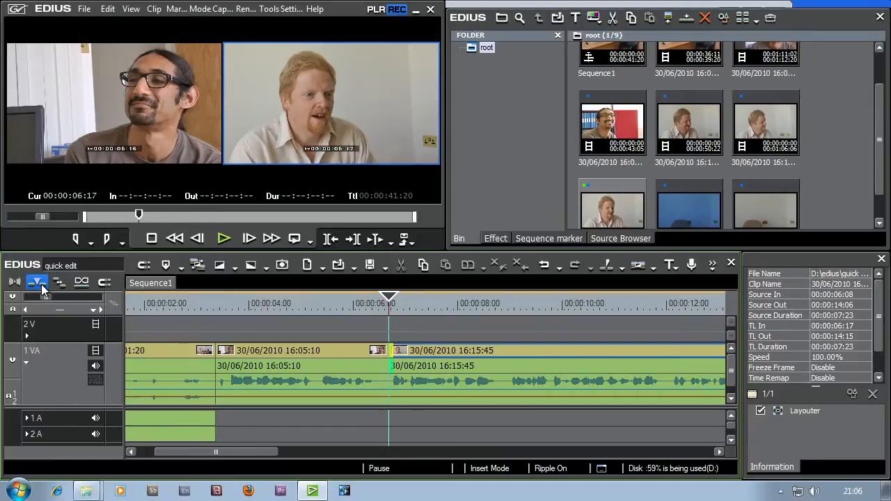
- Play the trimmed cut between the second and third clips from 00:00:05:15
click(333, 302)
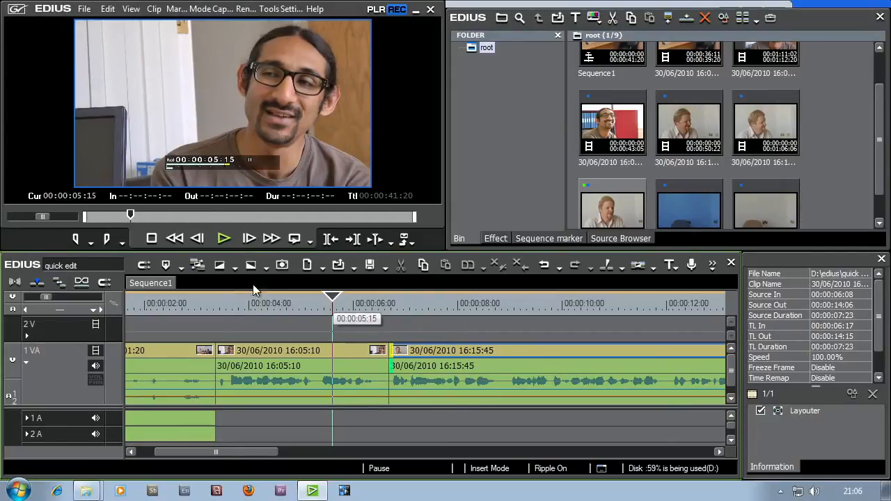
click(225, 240)
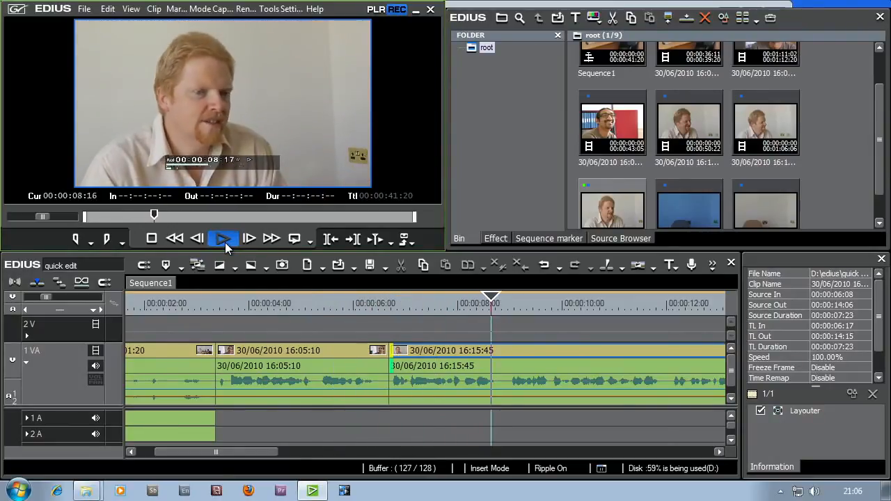
click(224, 242)
- Play the cut between the third and fourth clips to check the pause around it
drag(264, 449, 335, 451)
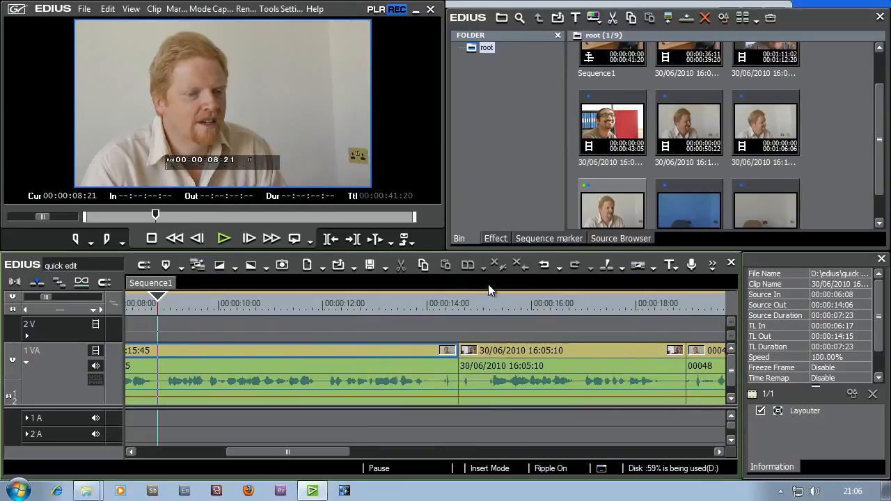
click(396, 309)
click(224, 239)
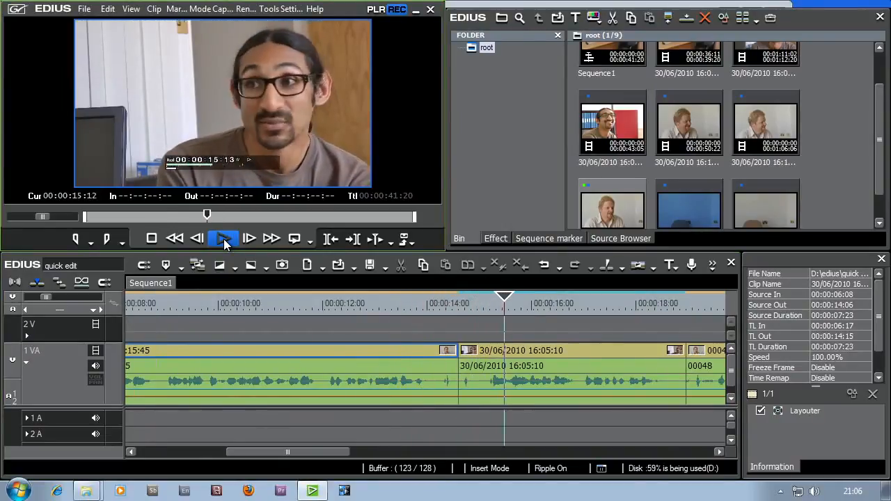
- Try trimming the third clip's Out point to 00:00:14:02 and the fourth clip's In point to source timecode 00:00:47:15, and undo it
drag(421, 304, 429, 321)
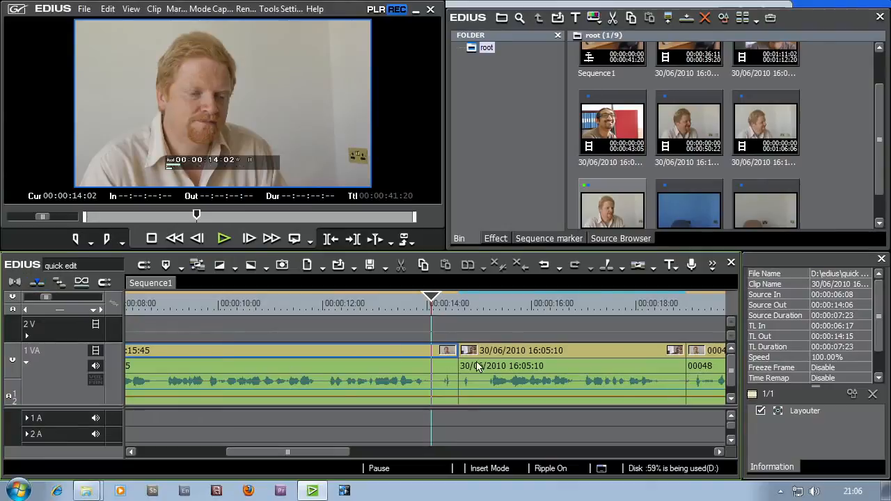
mouse_move(460, 356)
mouse_down()
mouse_move(442, 354)
mouse_move(473, 357)
mouse_up()
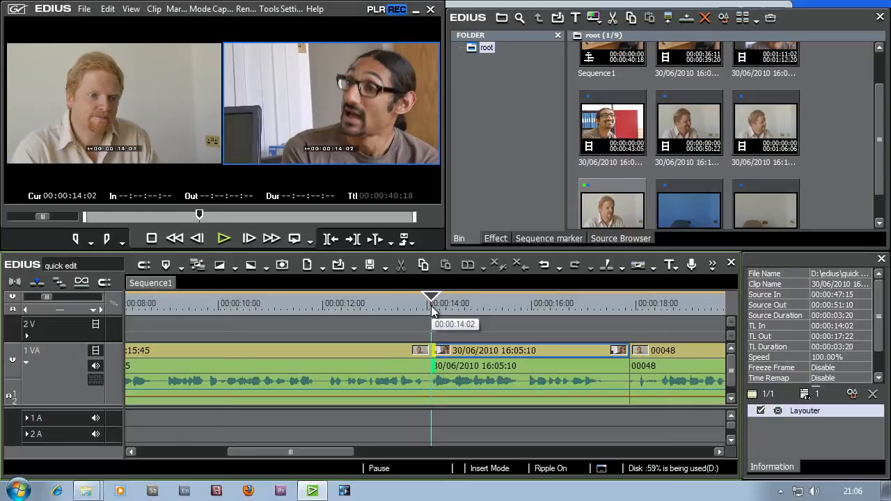
click(543, 266)
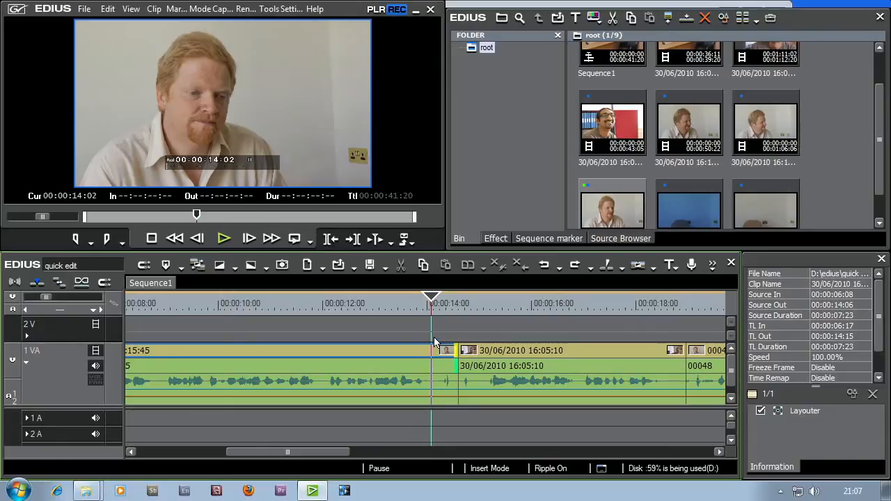
- Mark the pause around the third and fourth clips' cut with a sequence In point at 00:00:14:01 and Out point at 00:00:15:04
drag(434, 303, 432, 304)
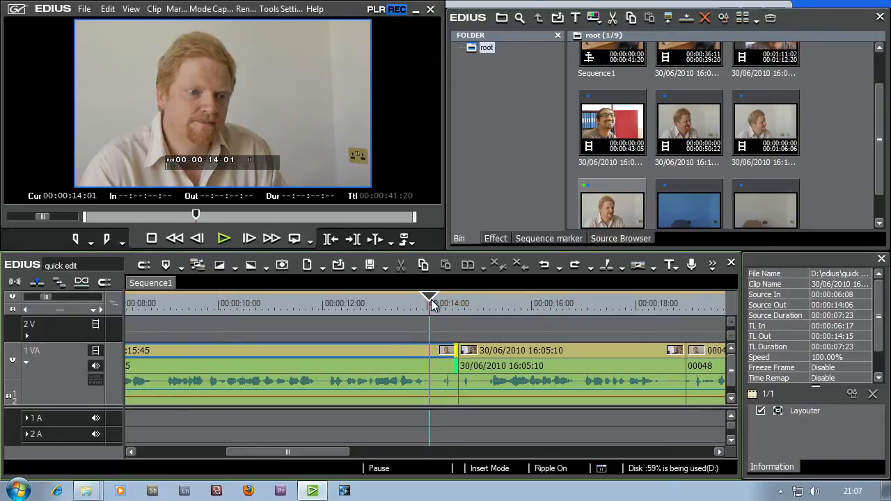
click(76, 238)
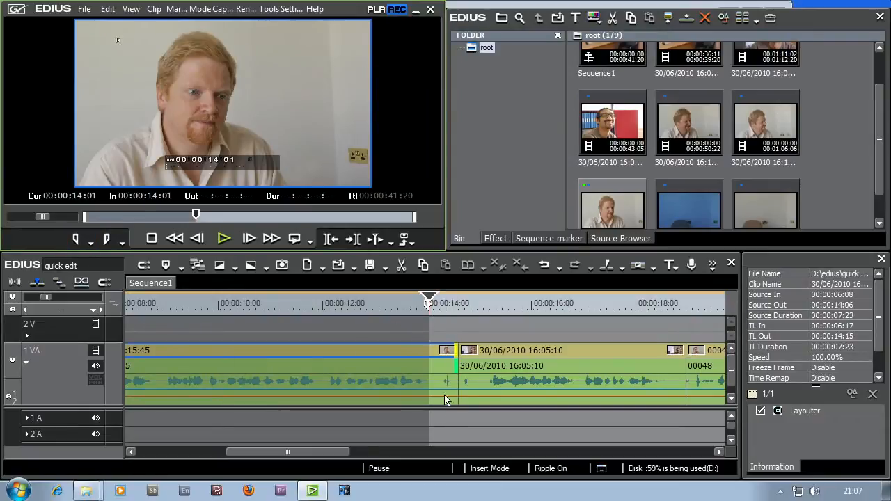
drag(430, 303, 489, 307)
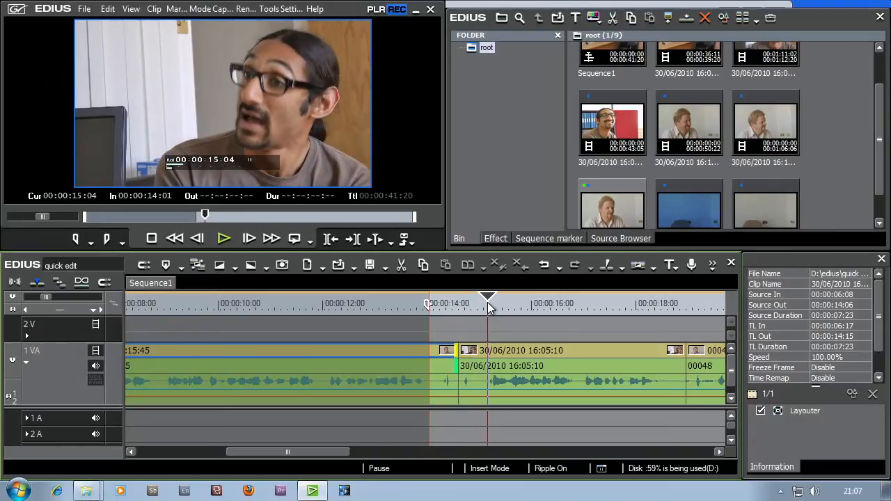
click(107, 238)
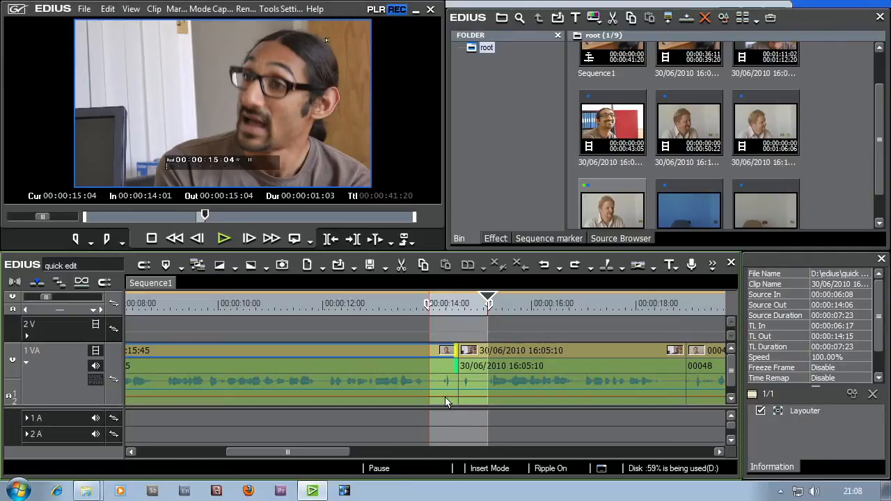
- Ripple delete the content between the sequence In and Out points around the third and fourth clips' cut
right_click(457, 326)
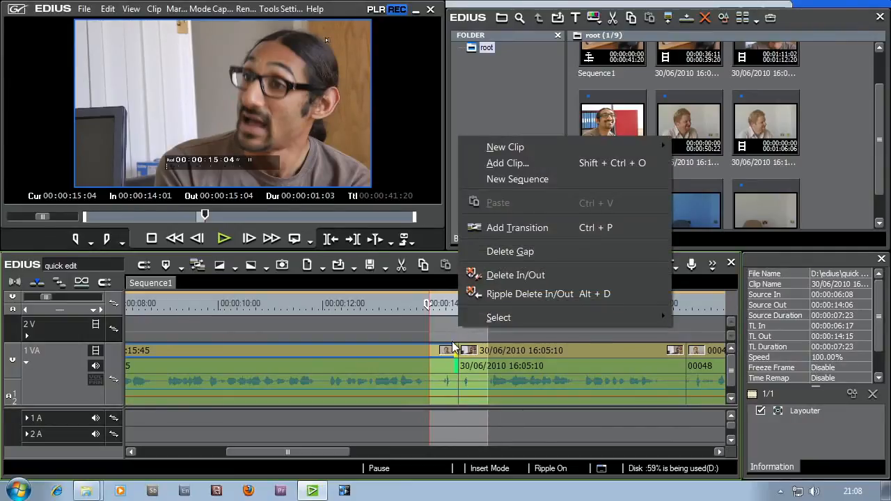
right_click(437, 351)
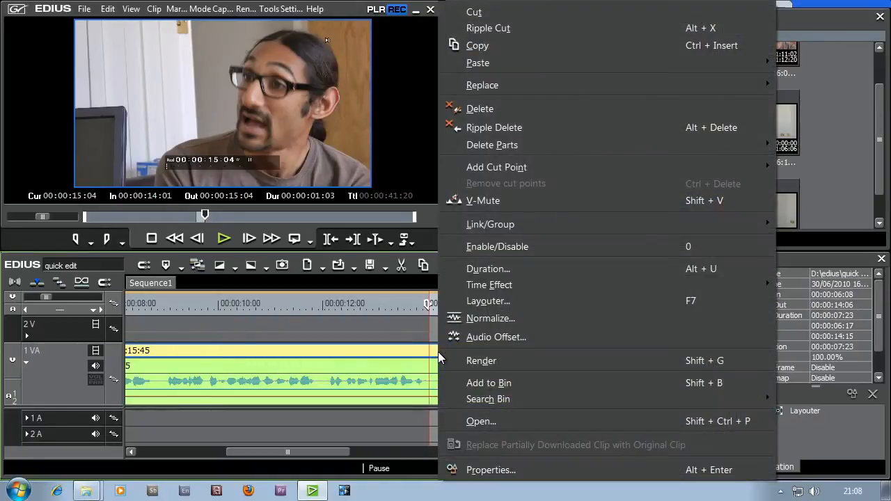
click(398, 324)
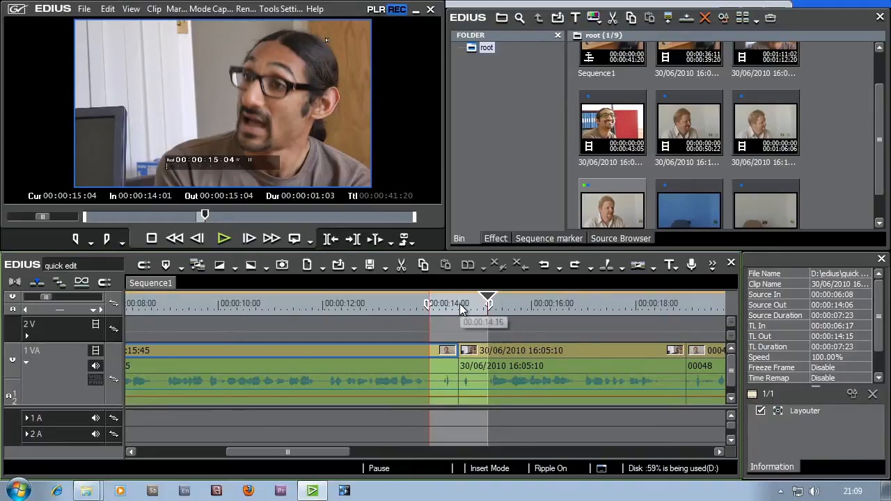
right_click(463, 306)
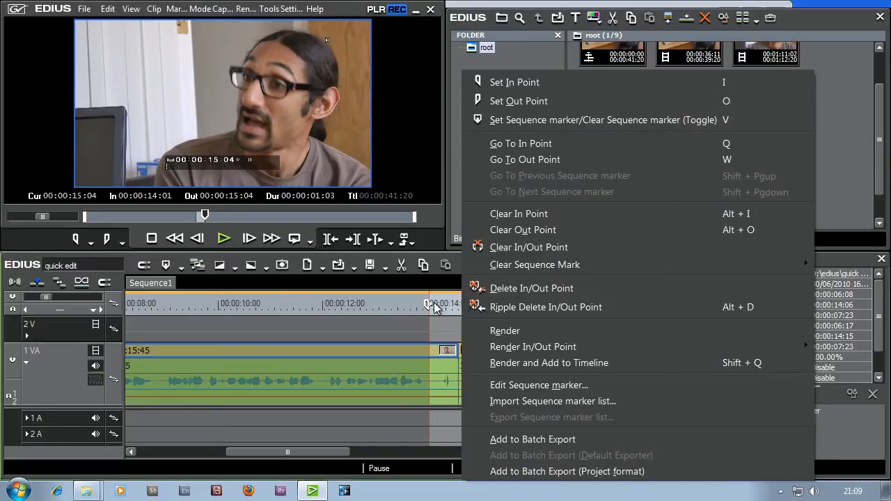
click(441, 320)
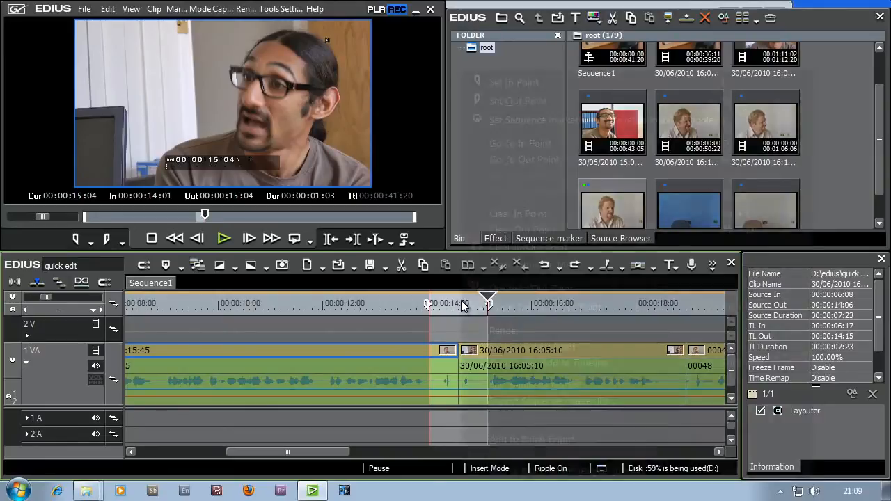
right_click(463, 306)
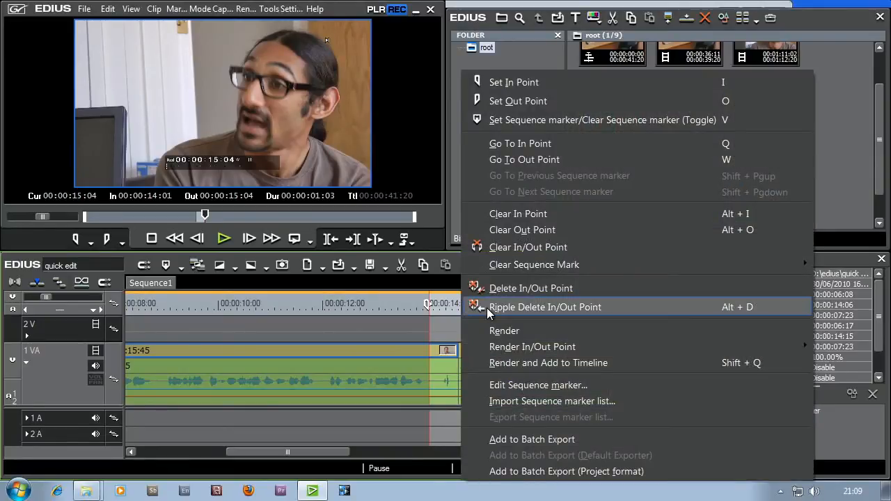
click(486, 310)
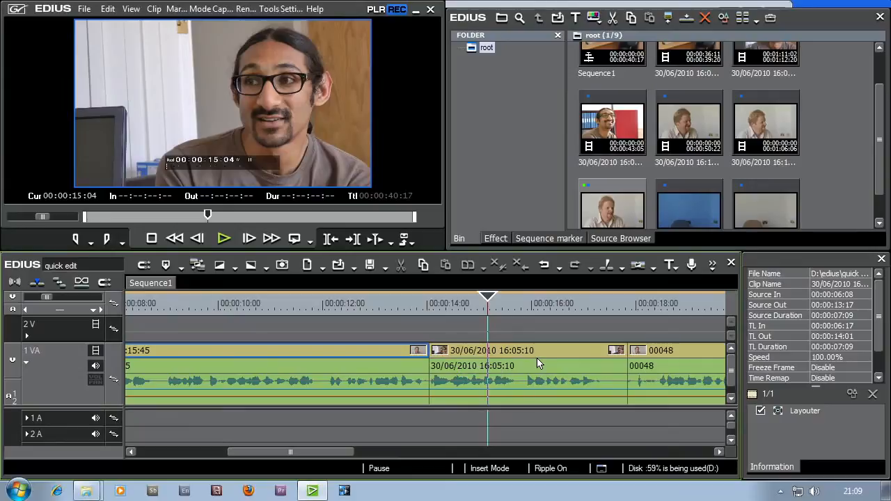
- Find the end of the speech in the fourth clip and ripple trim the clip's end at 00:00:17:11
drag(474, 304, 580, 320)
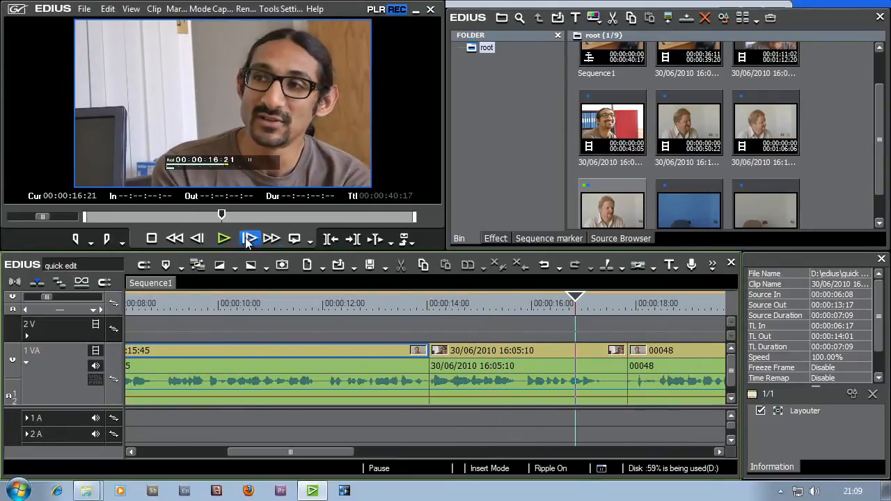
click(224, 238)
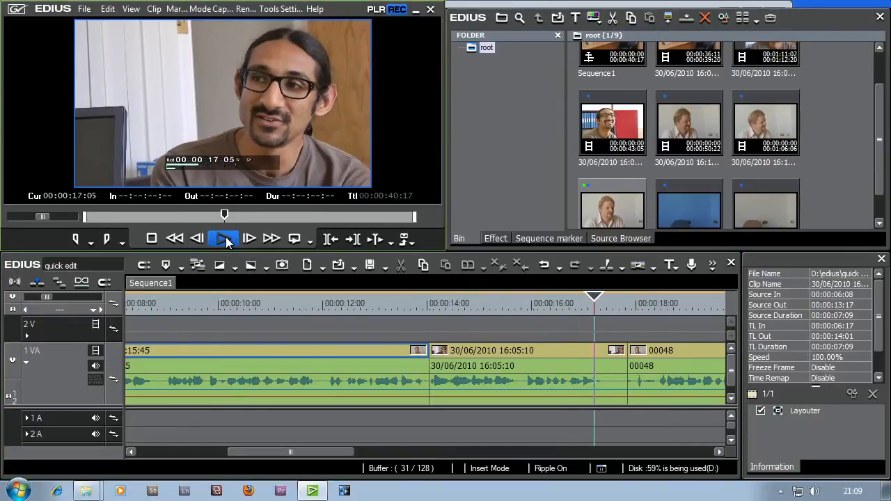
mouse_move(593, 299)
mouse_down()
mouse_move(579, 302)
mouse_move(606, 306)
mouse_up()
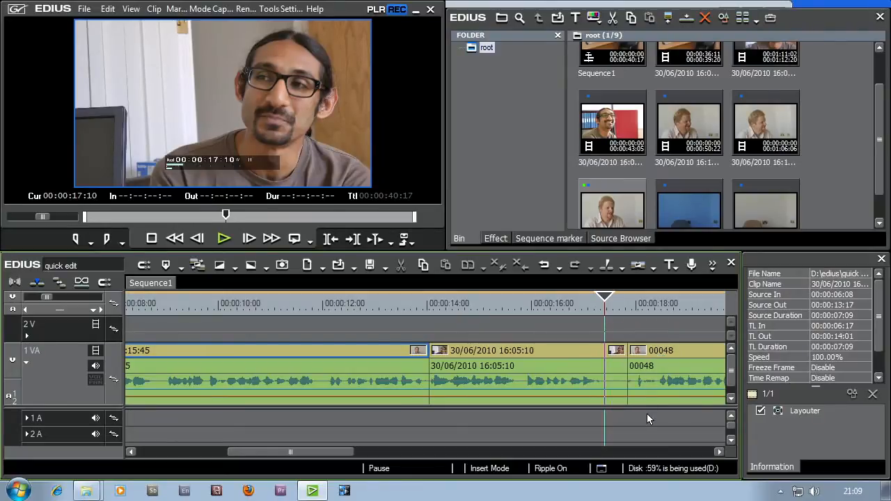
mouse_move(606, 300)
mouse_down()
mouse_move(567, 299)
mouse_move(607, 305)
mouse_up()
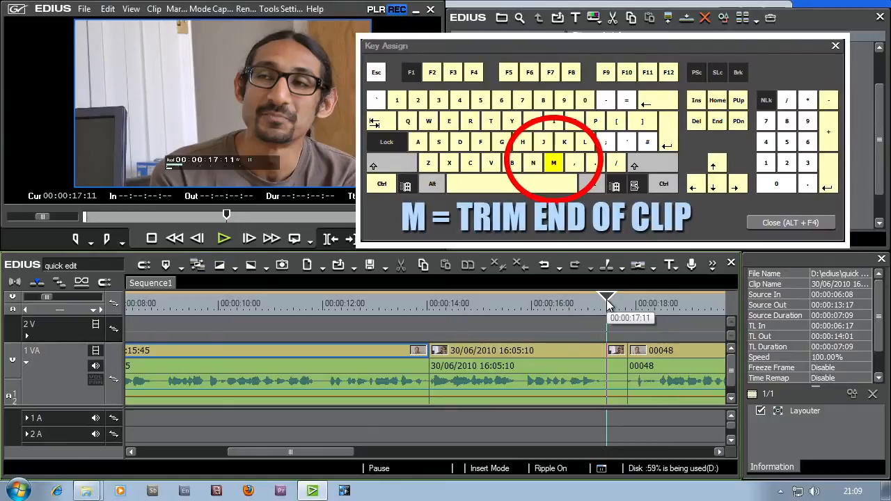
key(m)
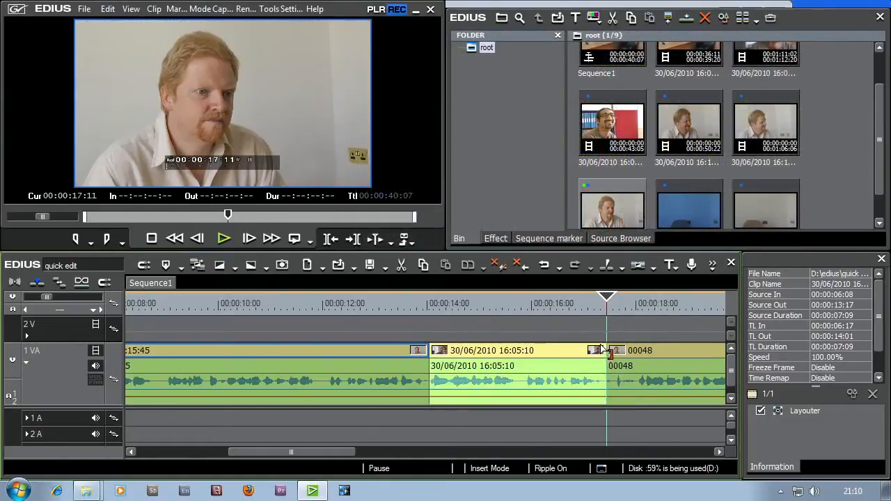
- Ripple trim the start of the fifth clip, 00048, at 00:00:18:00 and play the result
drag(607, 304, 635, 301)
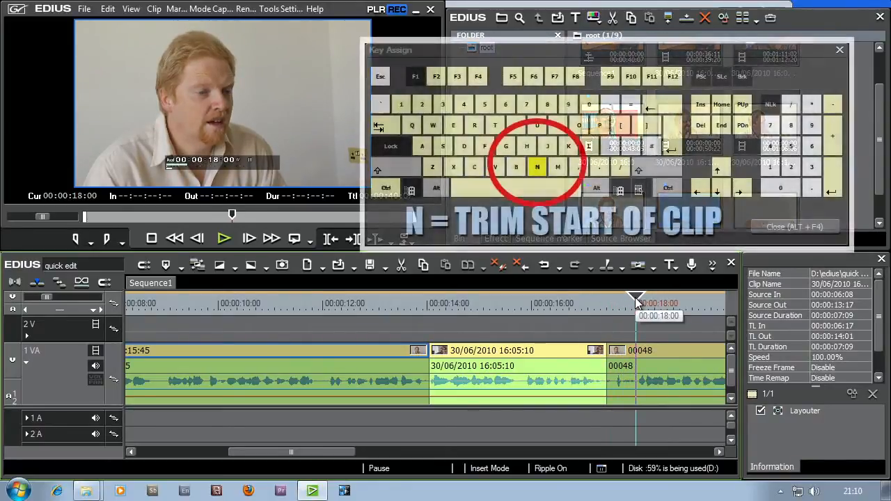
key(n)
key(space)
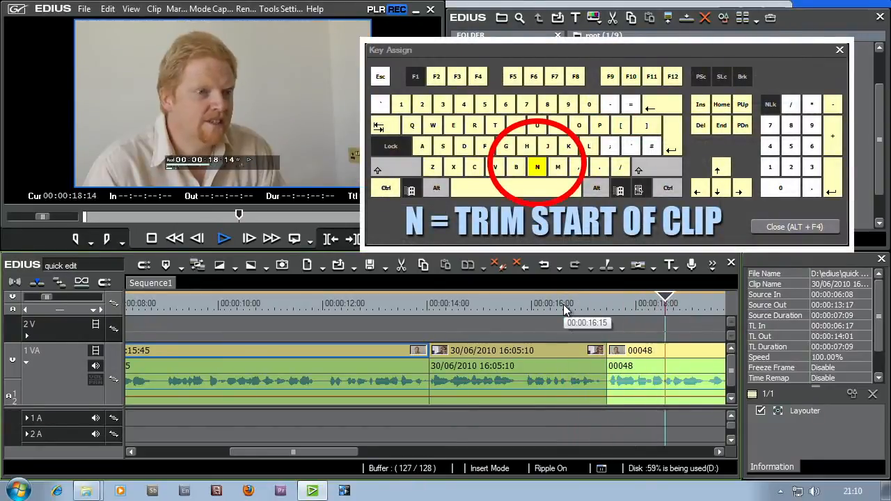
key(space)
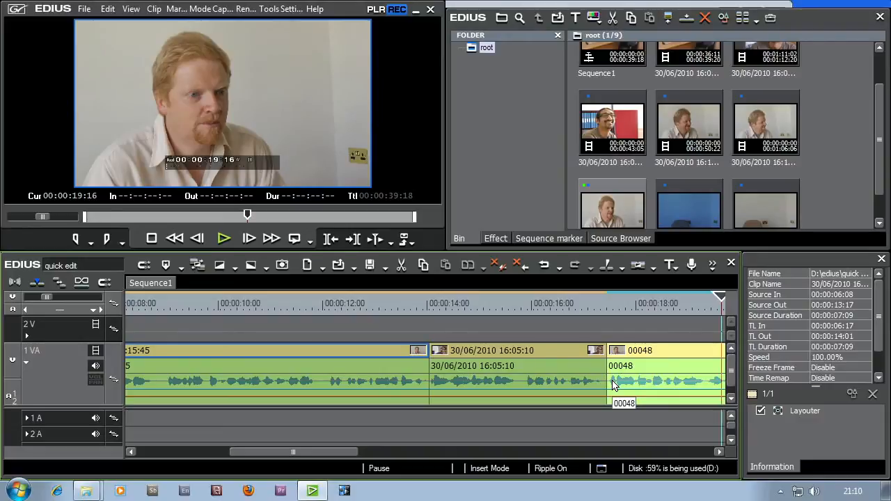
- Trim the fifth clip's Out point to 00:00:23:15 and the sixth clip's In point to source timecode 00:00:56:19
drag(336, 453, 422, 451)
drag(459, 303, 497, 308)
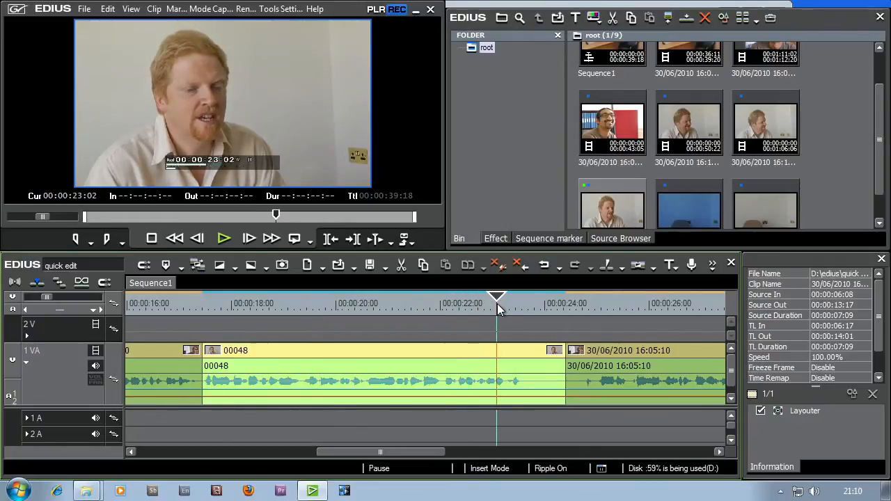
key(space)
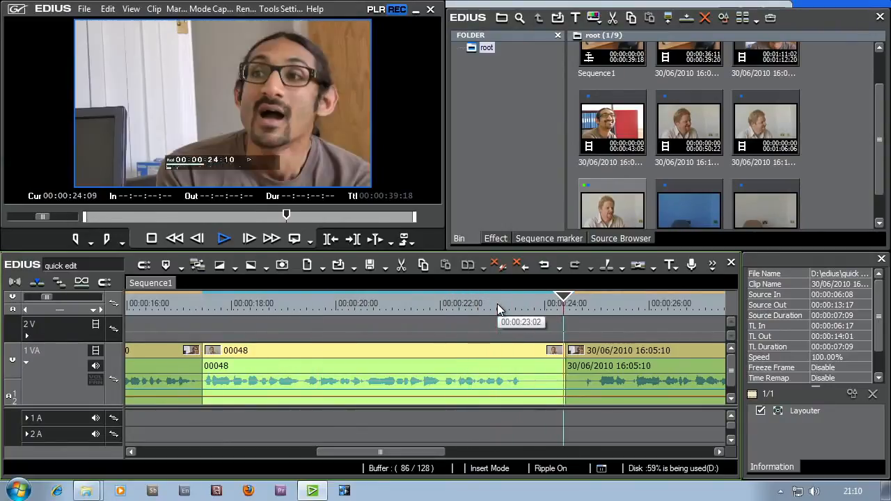
key(space)
drag(520, 306, 525, 325)
mouse_move(562, 353)
mouse_down()
mouse_move(526, 352)
mouse_move(553, 353)
mouse_up()
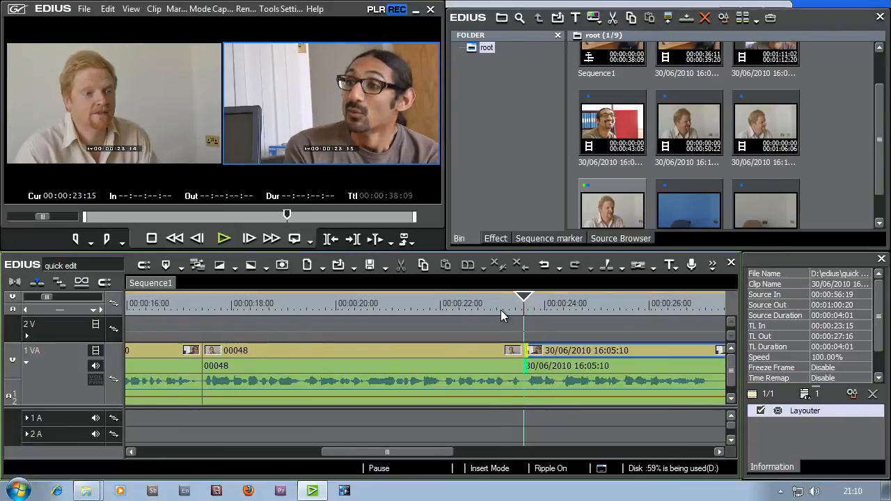
- Play the trimmed cut between the fifth and sixth clips from 00:00:23:04
click(501, 312)
key(space)
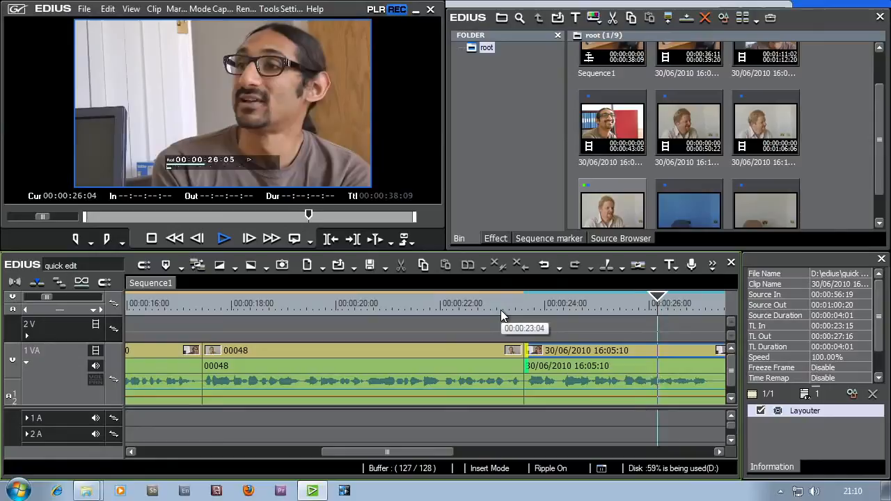
key(space)
- Trim the sixth clip's Out point to 00:00:27:05 and the seventh clip's In point to source timecode 00:00:34:03
drag(406, 452, 457, 451)
drag(491, 300, 467, 300)
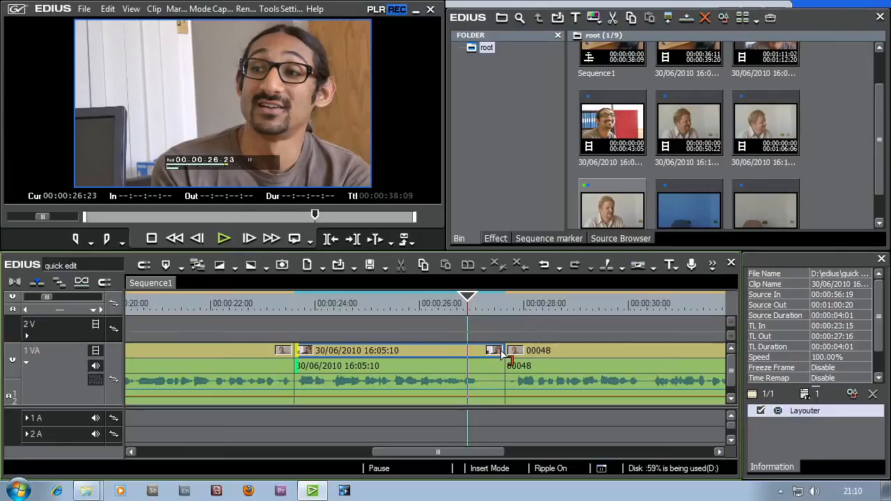
drag(503, 355, 480, 359)
click(490, 356)
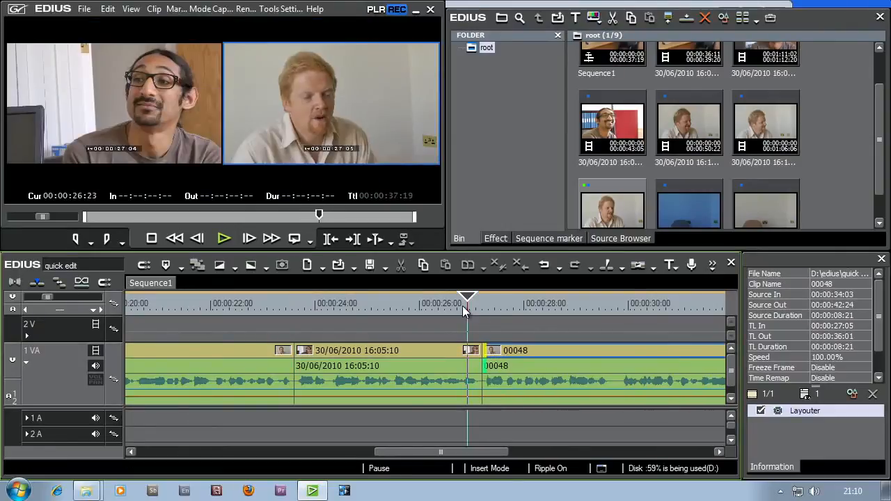
- Play the cut between the sixth and seventh clips repeatedly to check its timing, including from 00:00:26:10
key(space)
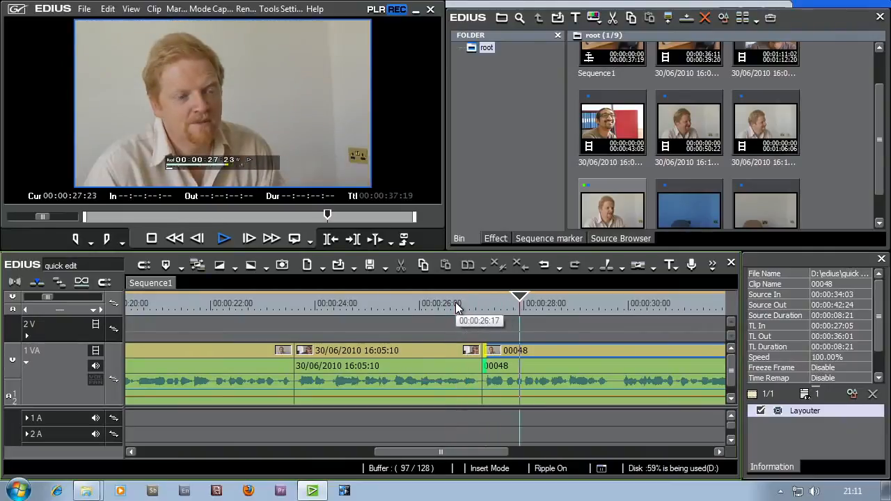
click(417, 305)
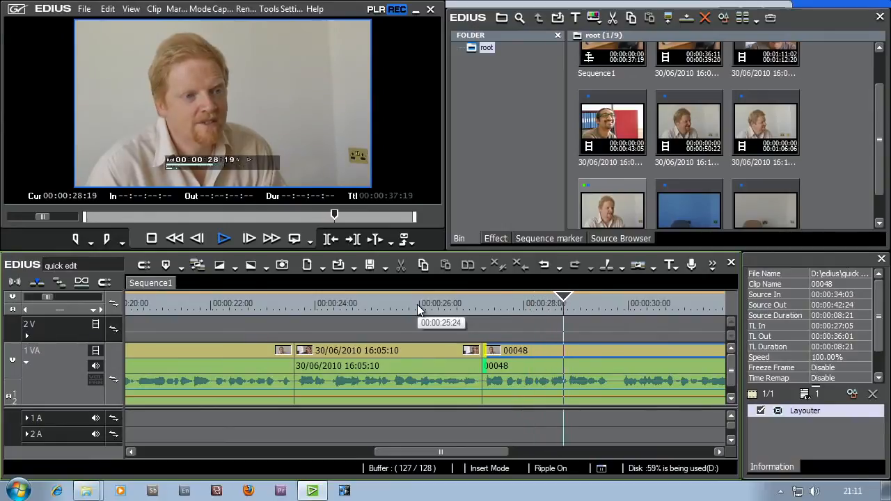
key(space)
click(439, 311)
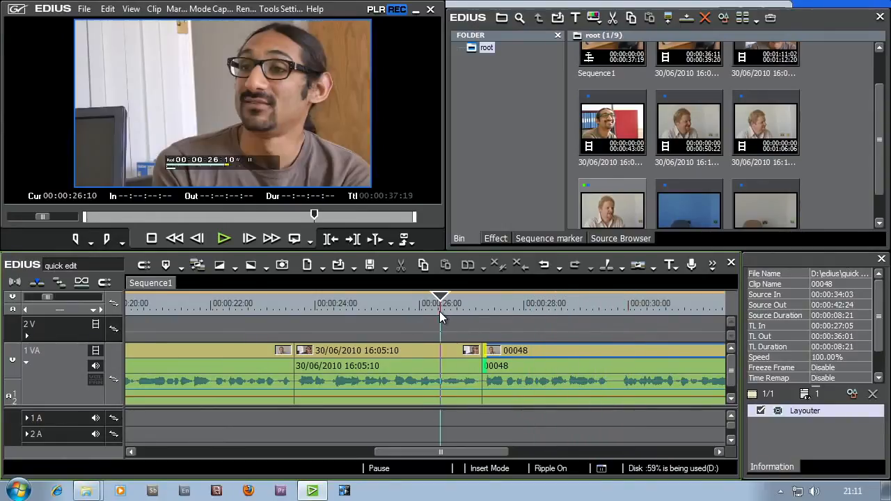
key(space)
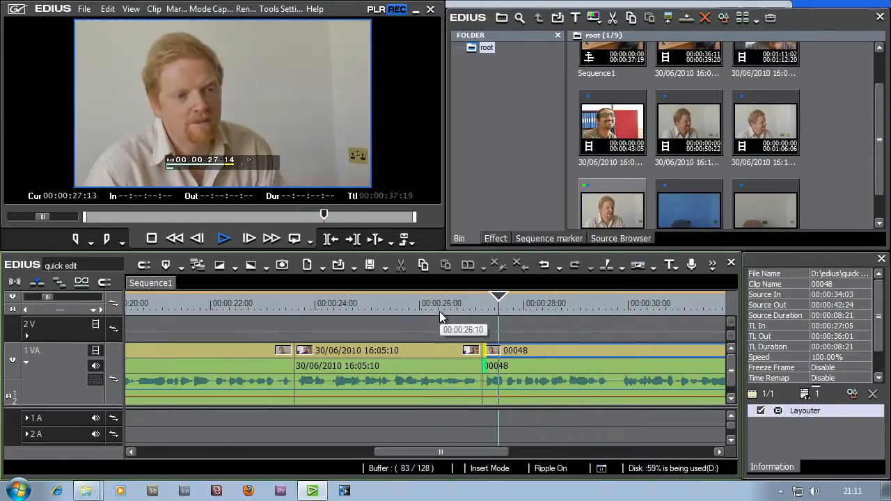
key(space)
click(439, 311)
key(space)
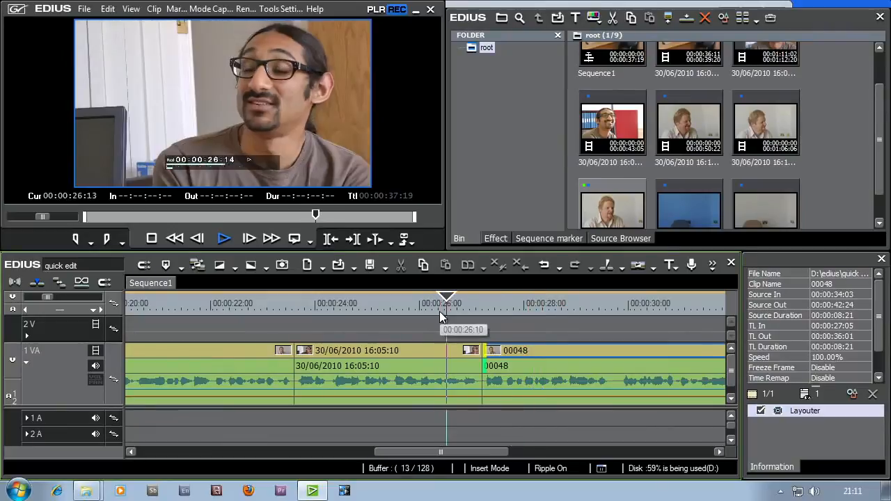
key(space)
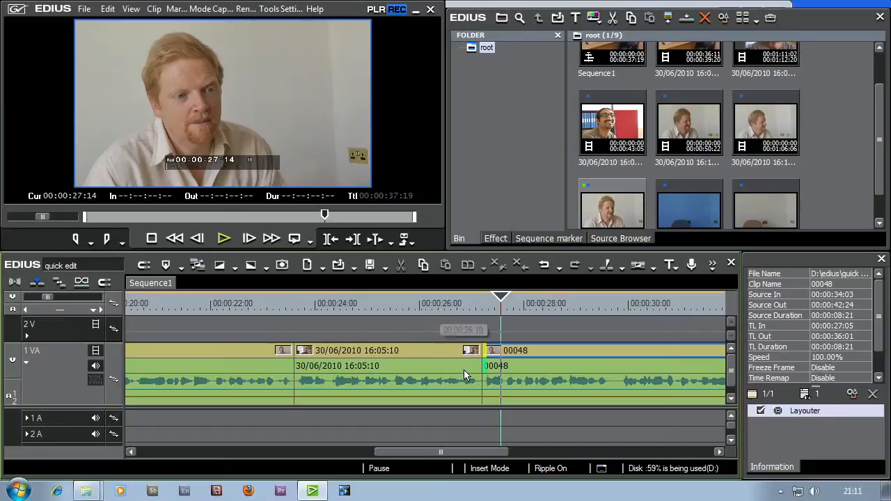
- Extend the seventh clip's In point back to source timecode 00:00:33:21 and play the cut from 00:00:26:02
click(492, 374)
mouse_move(492, 373)
mouse_down()
mouse_move(480, 368)
mouse_move(530, 374)
mouse_move(484, 373)
mouse_up()
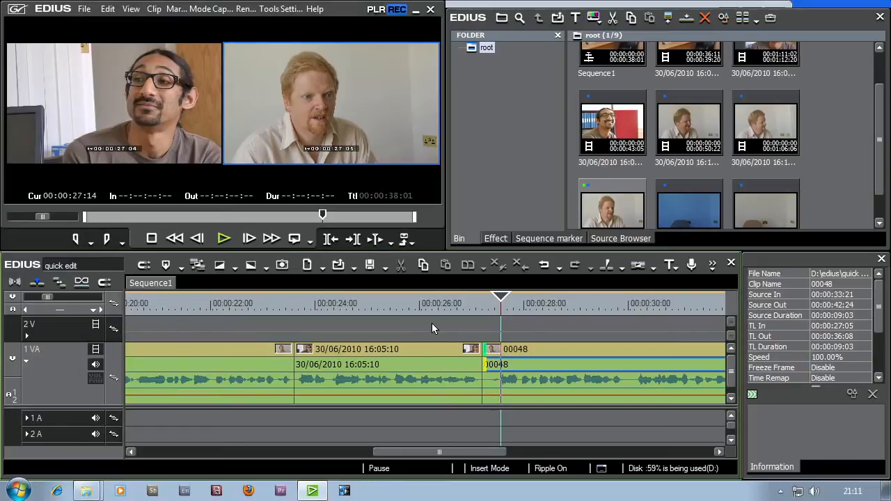
click(422, 304)
key(space)
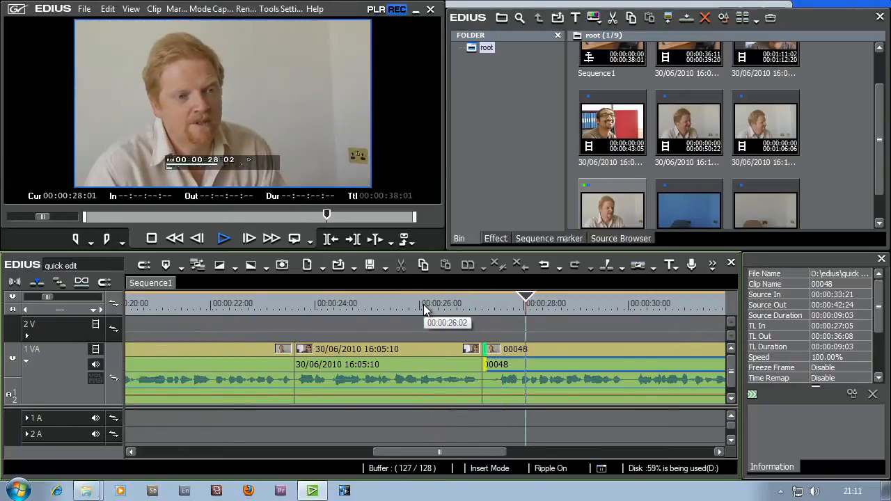
key(space)
click(431, 304)
- Trim the seventh clip's Out point to 00:00:35:23 and play the cut to the last clip from 00:00:35:11
click(542, 304)
drag(506, 453, 596, 453)
click(459, 305)
key(space)
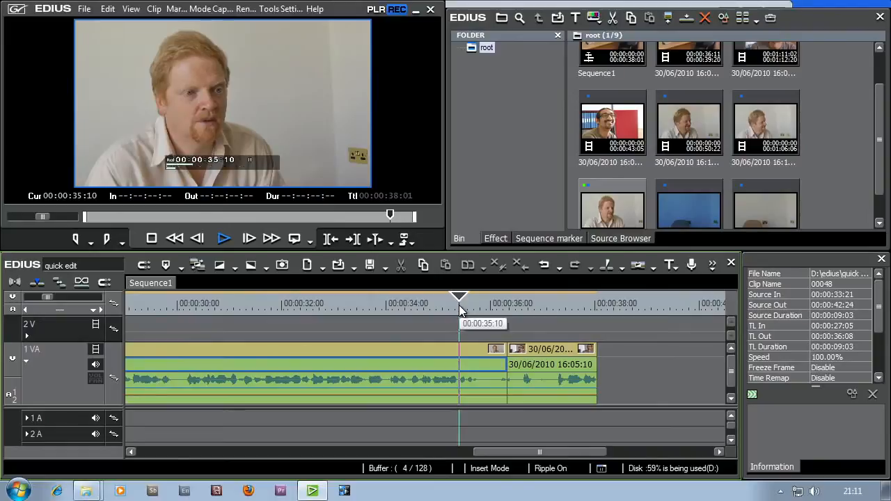
drag(459, 306, 352, 307)
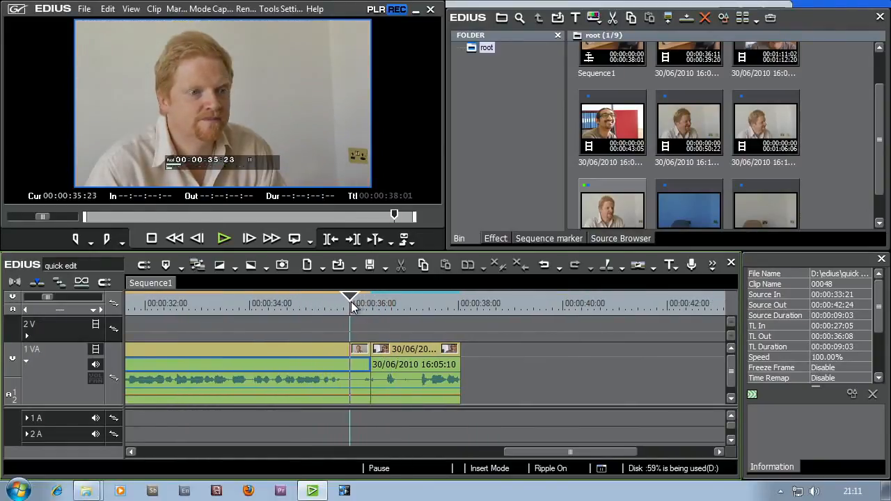
drag(367, 355, 348, 357)
drag(358, 304, 327, 301)
key(space)
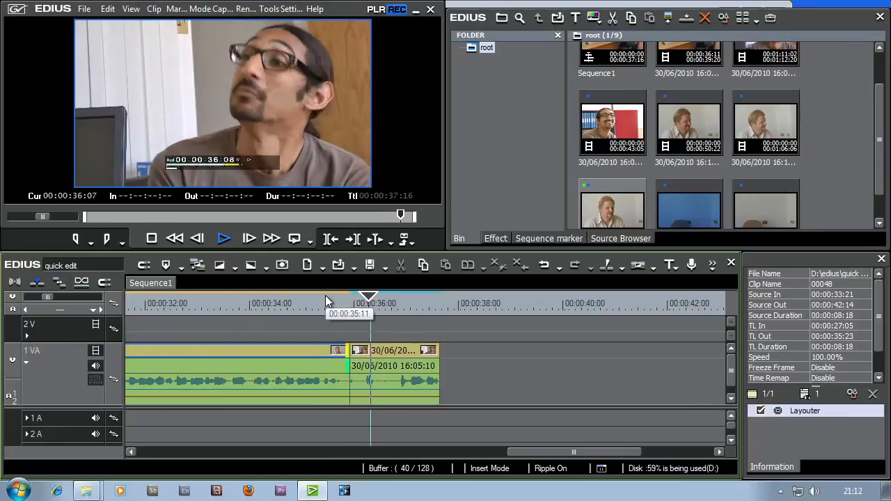
- Play the ending of the last clip and extend its Out point to 00:00:37:21
drag(414, 306, 431, 306)
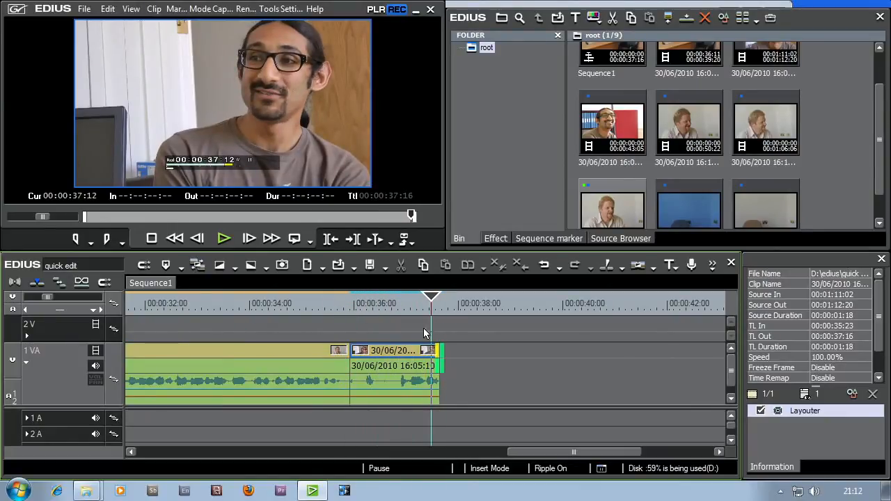
click(398, 304)
key(space)
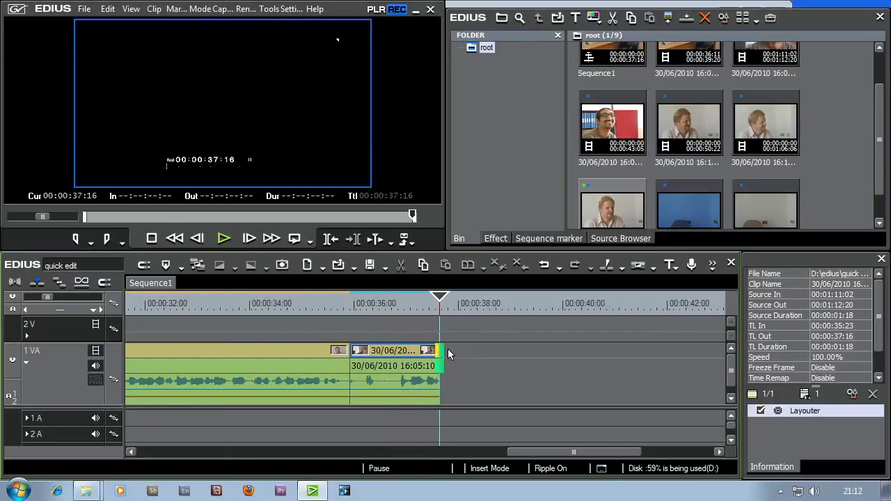
drag(439, 358, 453, 358)
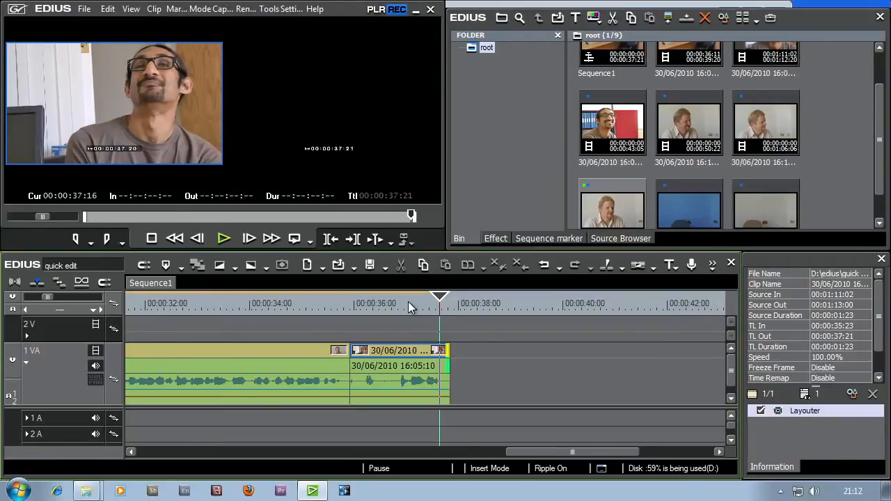
- Play the ending of the sequence's last clip to check its extended Out point
click(408, 301)
key(space)
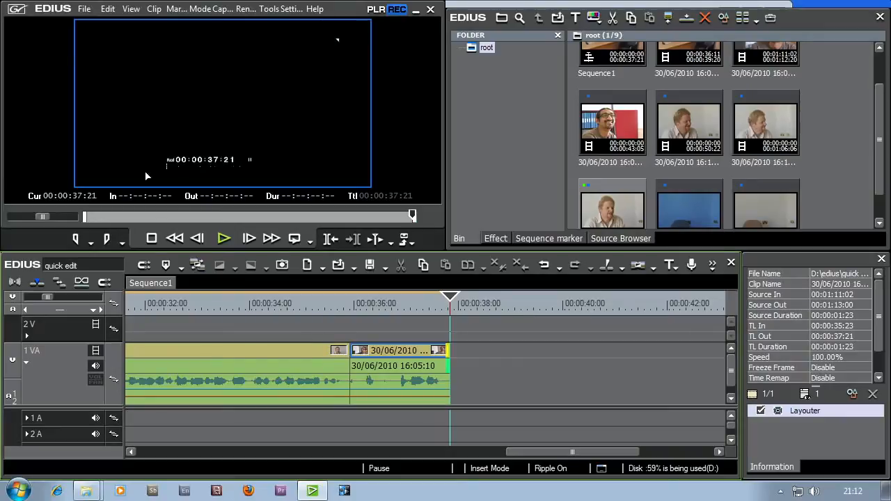
- Load the recent clip 00048 into the player and play it from about 00:00:44
click(83, 9)
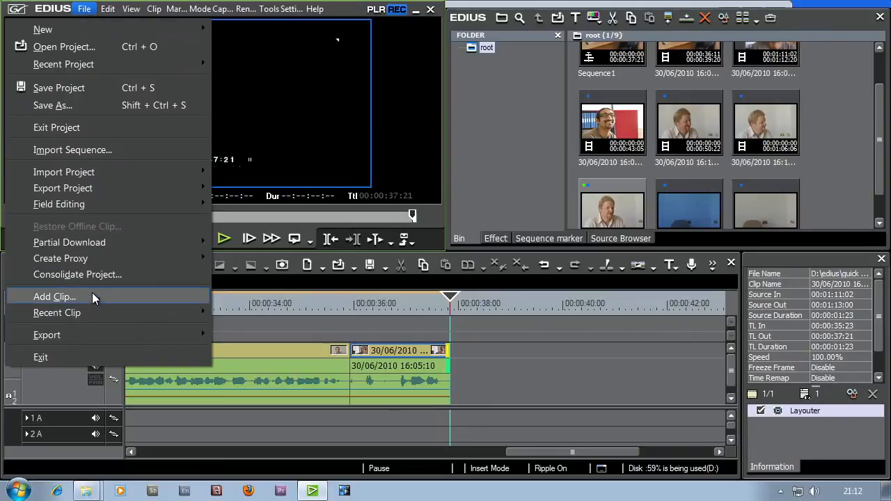
mouse_move(94, 313)
click(230, 317)
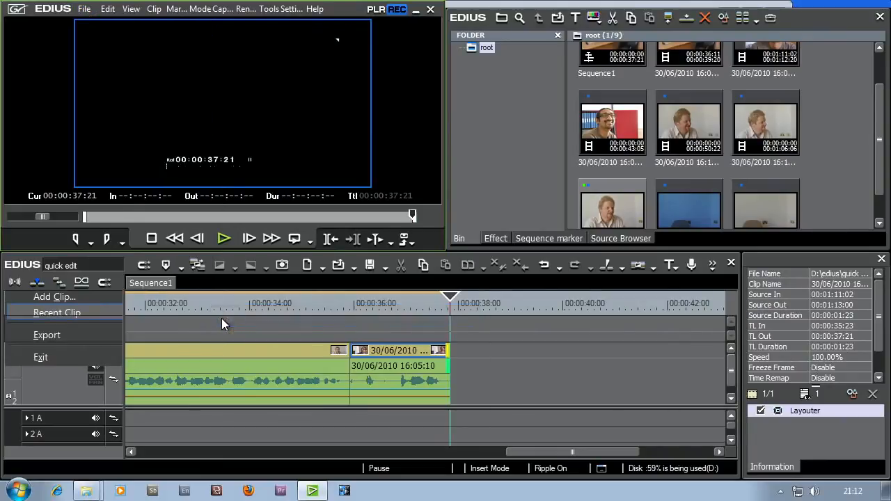
drag(98, 216, 383, 221)
key(space)
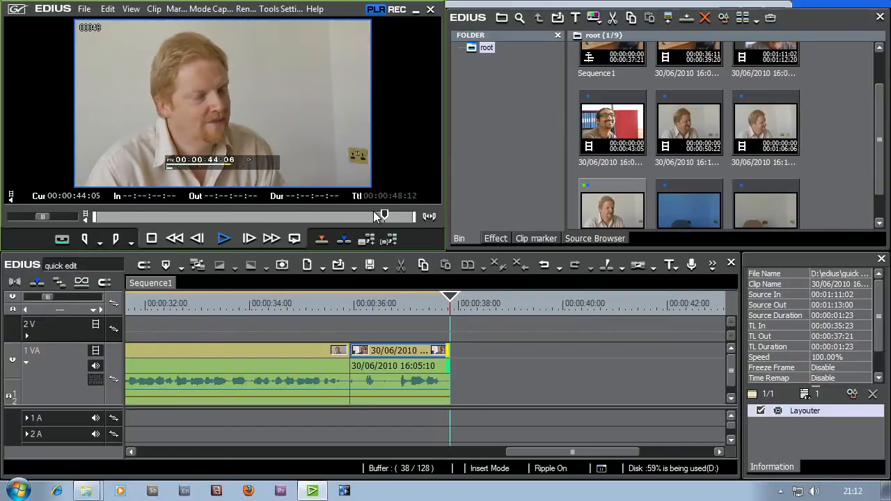
- Set clip 00048's In point to 00:00:43:14 and Out point to 00:00:45:04, and add it to the sequence's end at 00:00:37:21
key(space)
drag(388, 217, 380, 220)
key(i)
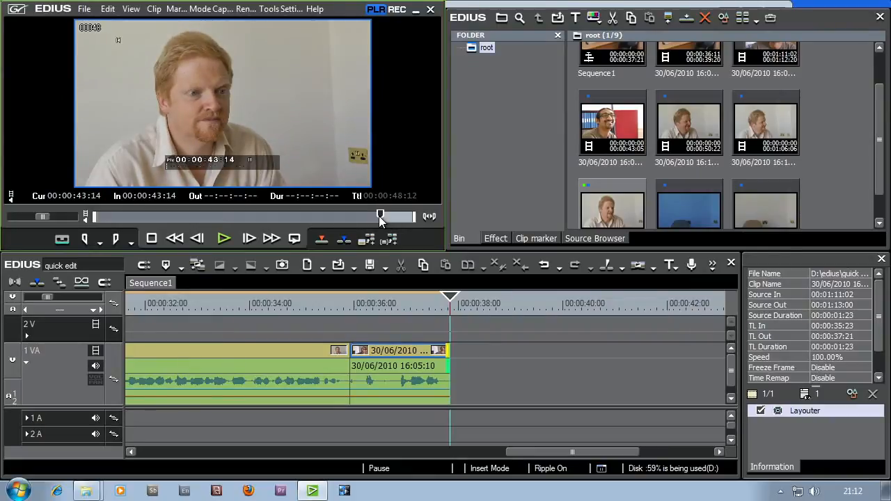
key(space)
key(space)
key(o)
drag(239, 127, 433, 355)
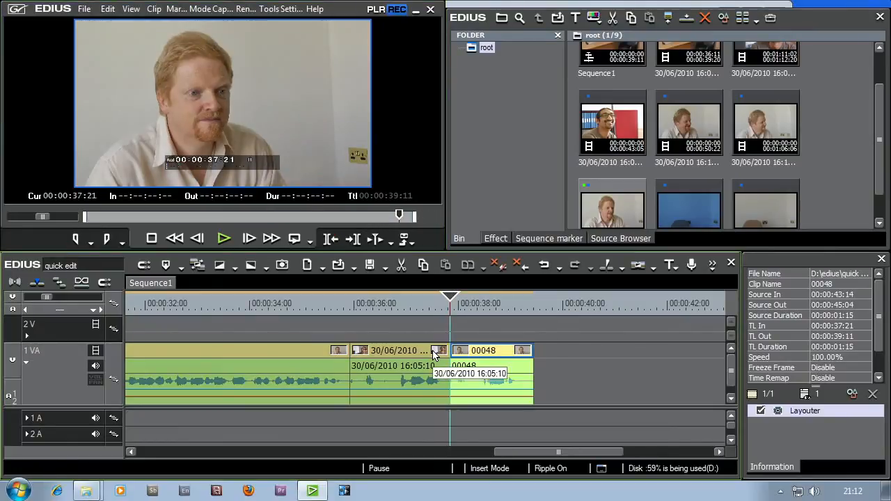
- Play the cut into clip 00048 from 00:00:37:01 and trim the clip's In point to source timecode 00:00:44:03
click(408, 304)
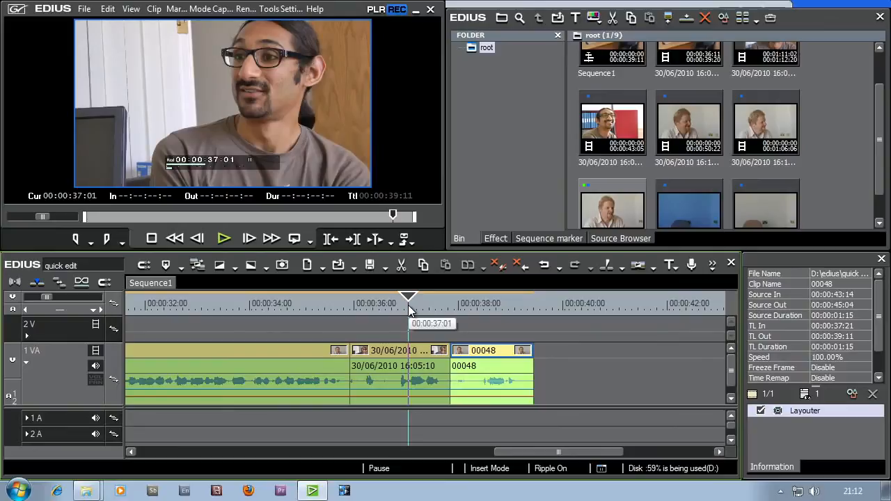
key(space)
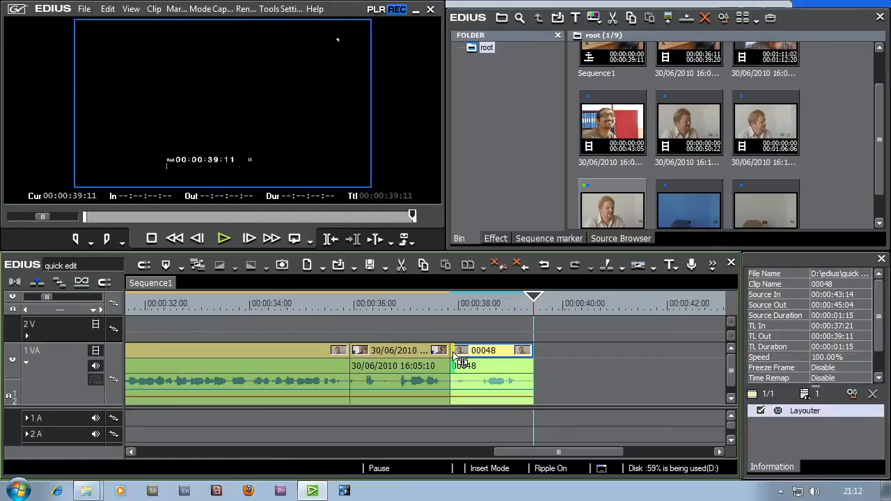
click(460, 357)
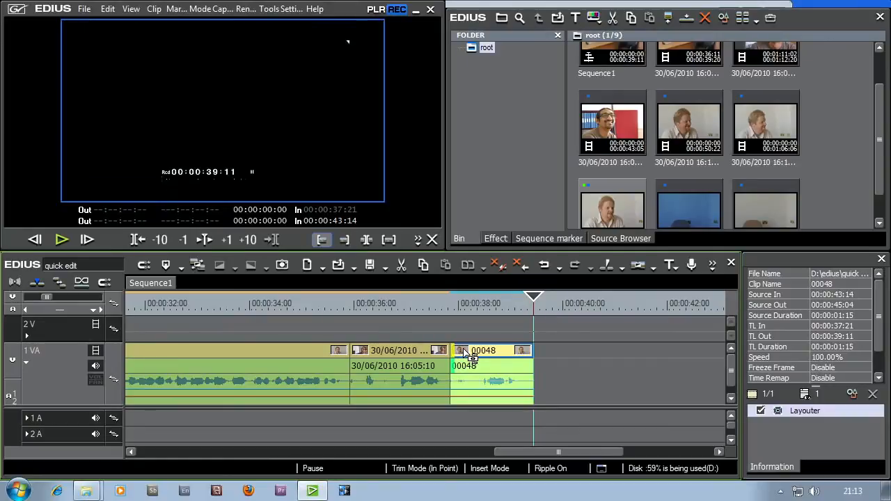
drag(462, 357, 489, 357)
- Play the cut into clip 00048 from 00:00:37:07 and again from 00:00:37:04
click(420, 310)
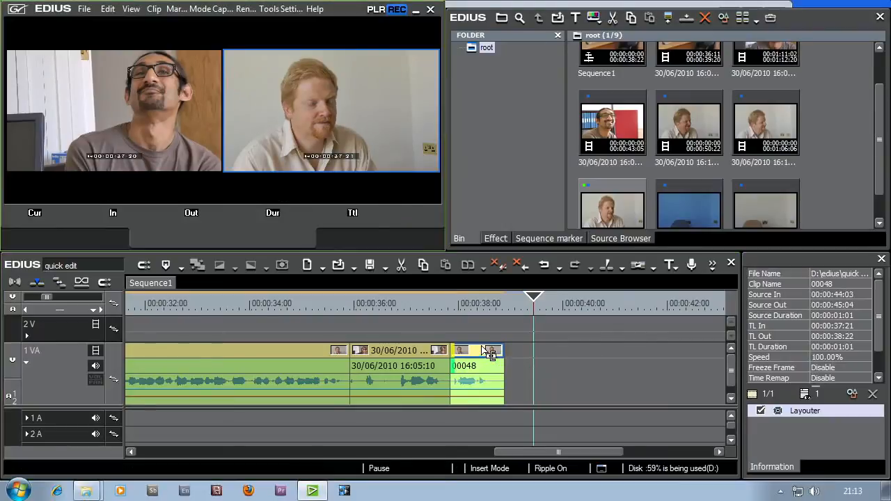
key(space)
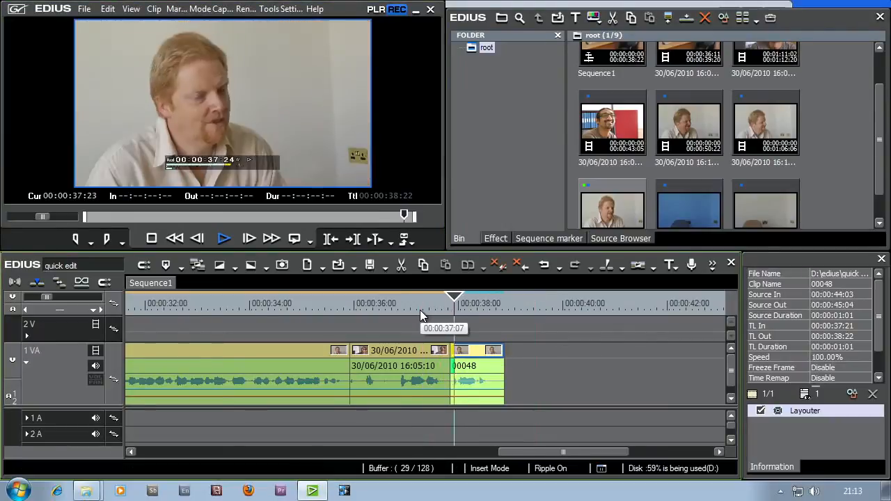
click(414, 305)
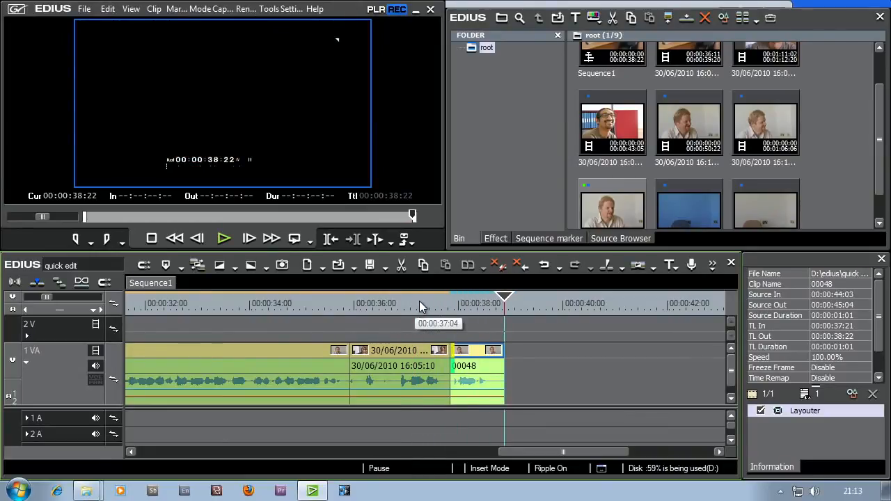
key(space)
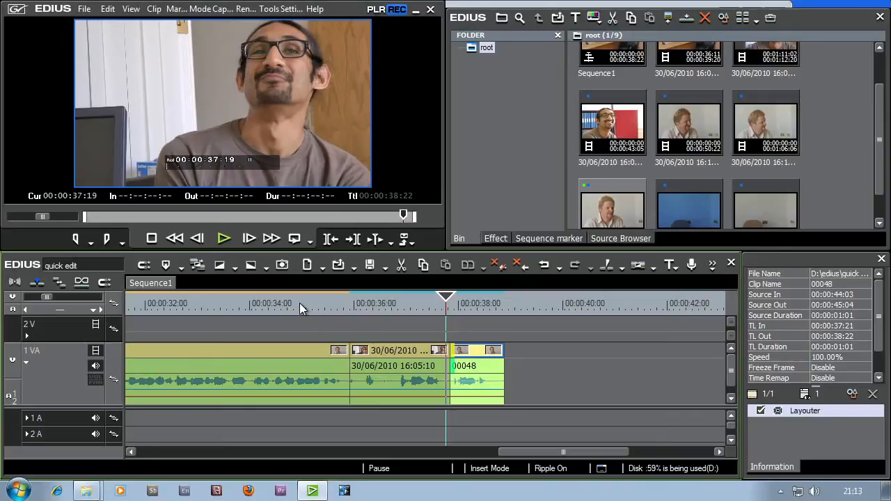
- Switch in and out of trimming mode with clip 00048's In point selected
click(458, 361)
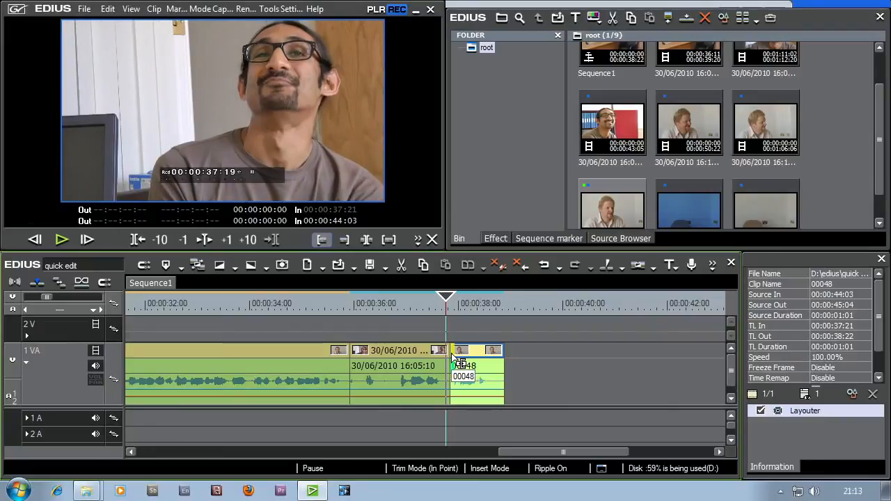
click(144, 214)
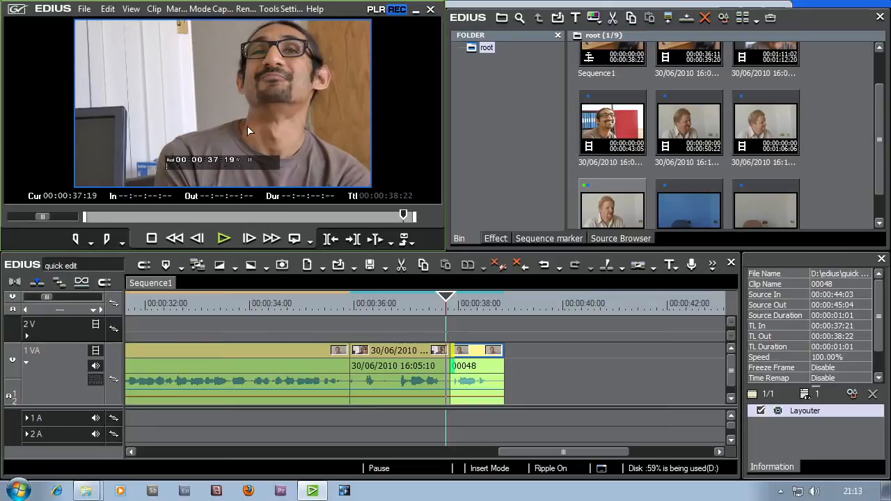
key(F6)
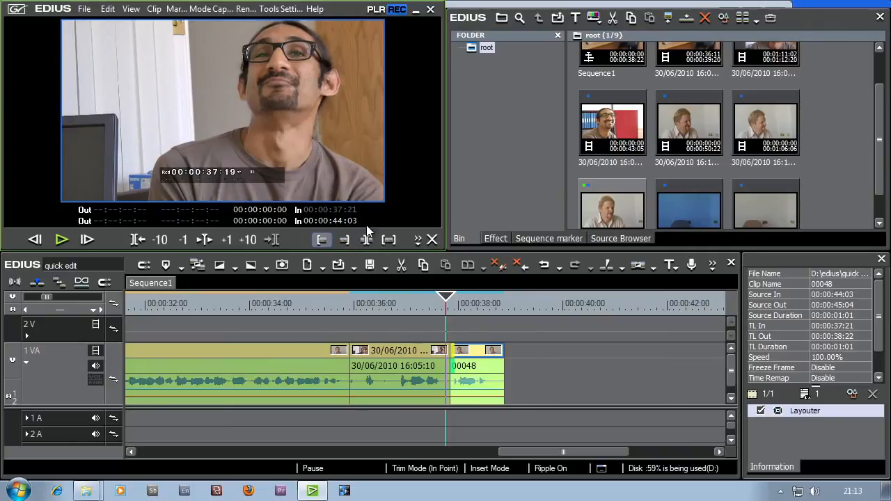
click(388, 300)
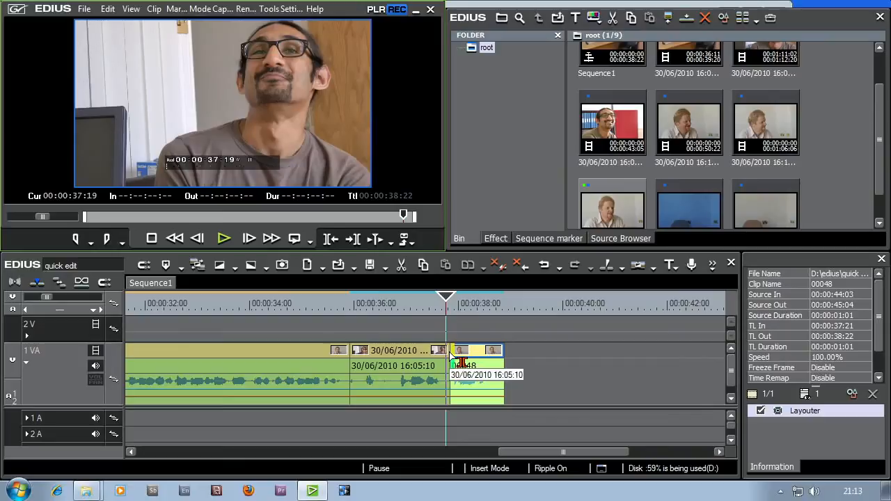
- Select the cut at 00:00:35:23 for trimming in trimming mode, deselect it and return to Normal Mode
click(451, 332)
click(354, 360)
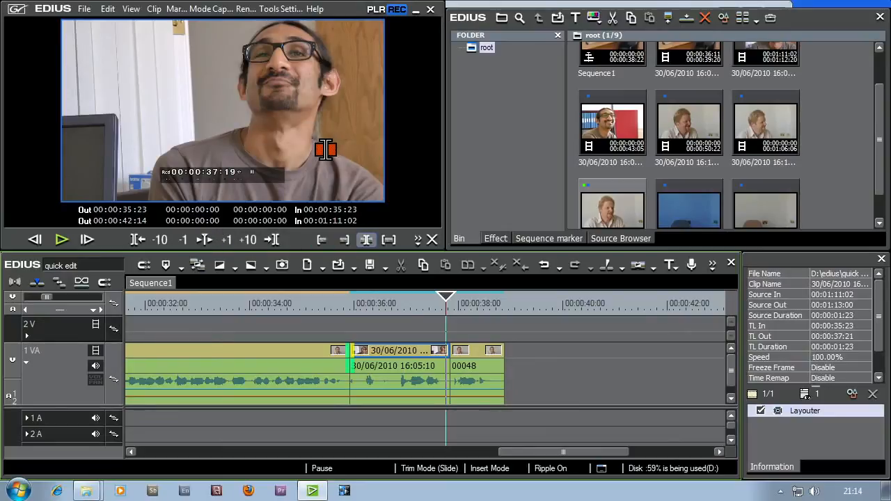
click(387, 338)
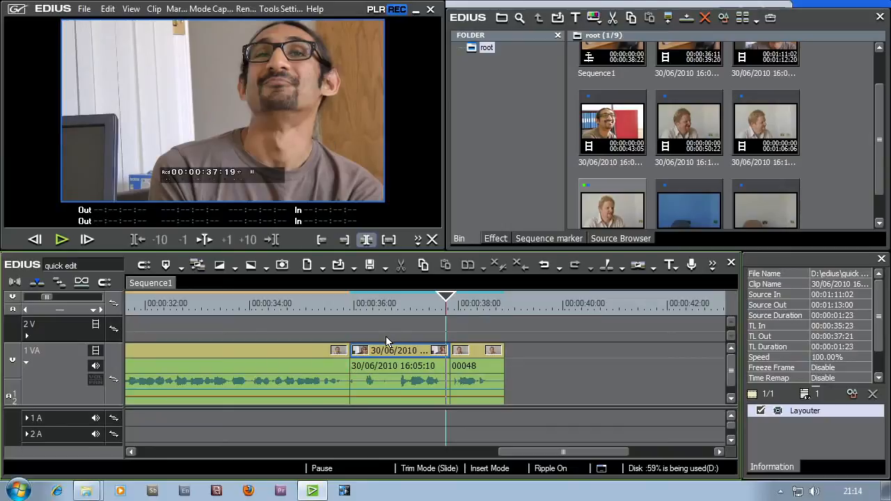
click(199, 9)
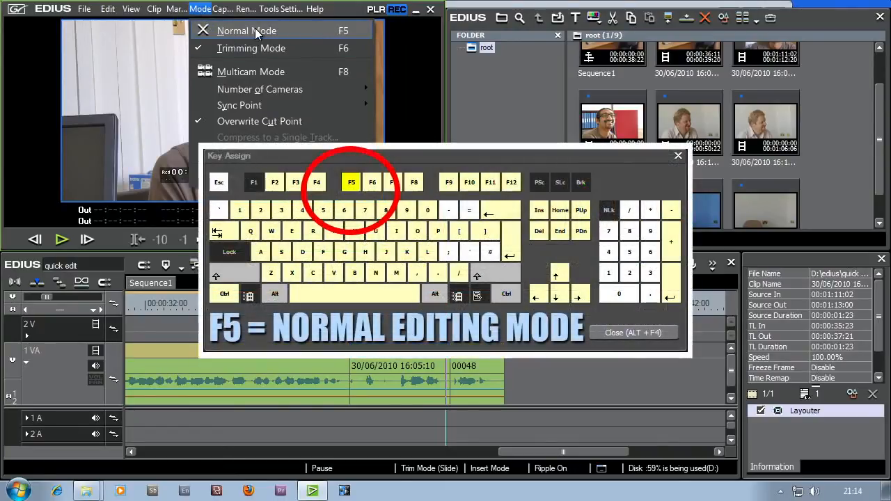
click(255, 30)
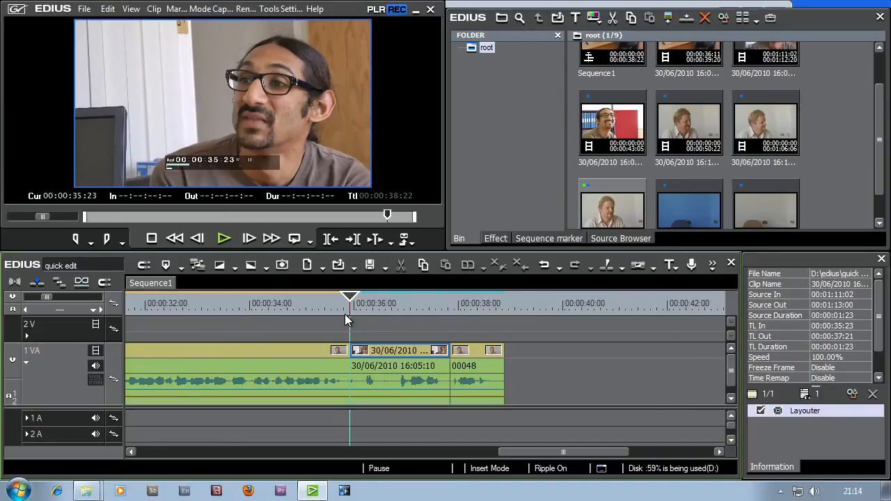
- Play the cut into clip 00048 from 00:00:37:13 and pause at 00:00:38:12
click(432, 304)
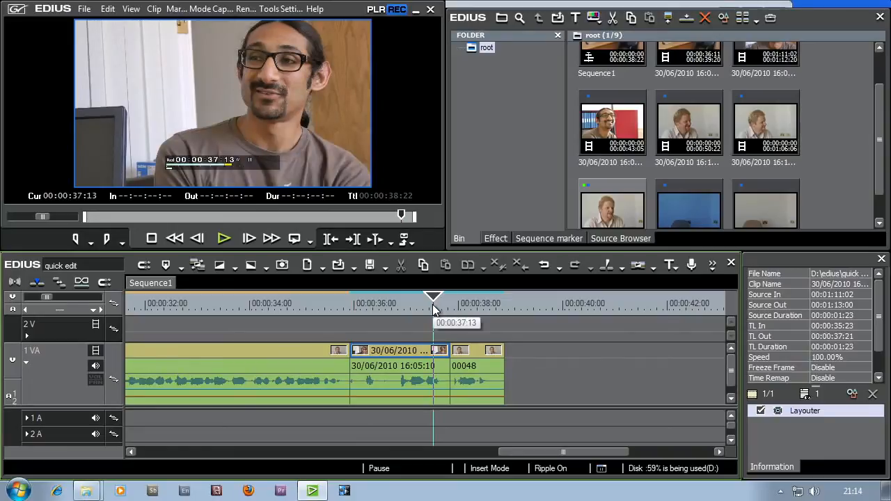
key(space)
key(space)
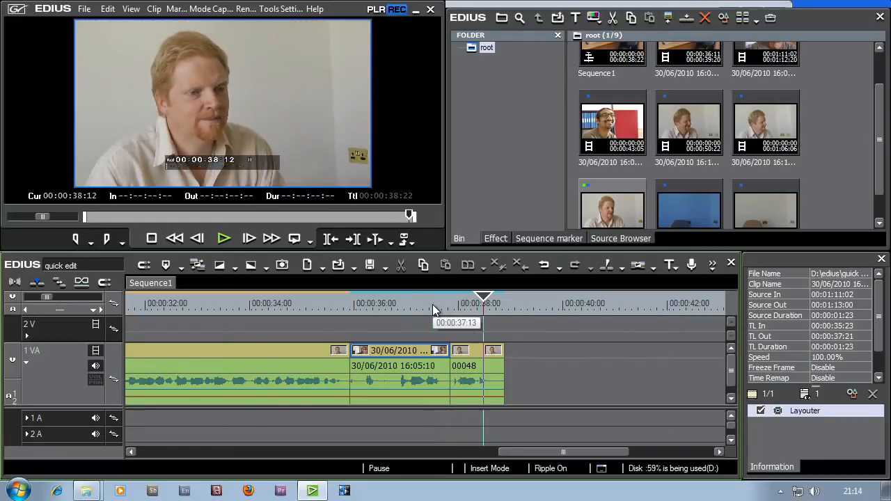
- Mark In and Out around the clip before 00048, step through its frames from 00:00:37:08 to 00:00:37:17, and clear the marks
key(z)
click(426, 305)
key(Right)
key(Right)
key(Right)
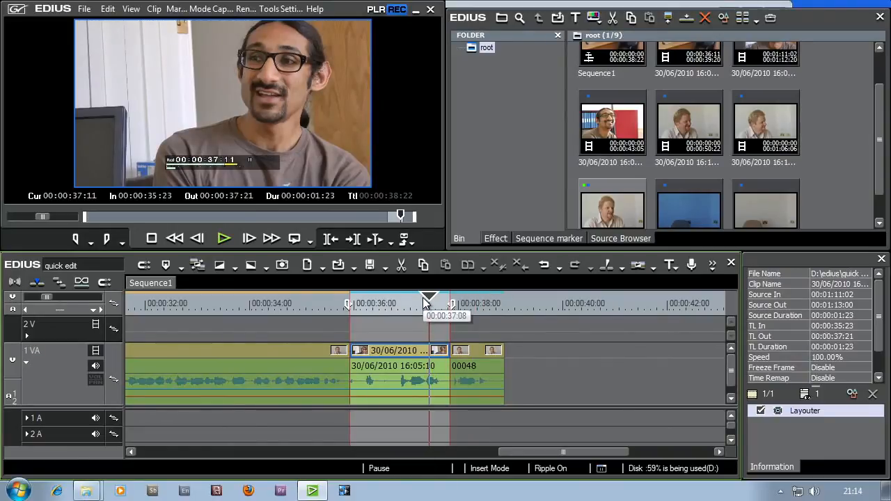
key(Right)
key(Right)
key(Right)
key(Right)
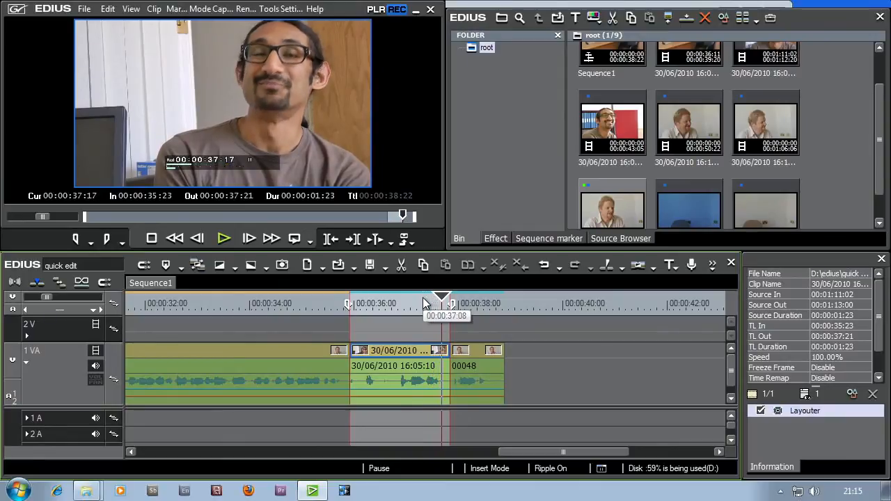
key(alt+x)
- Examine the frames around the cut into clip 00048 one by one and park the playhead at 00:00:37:15
key(Right)
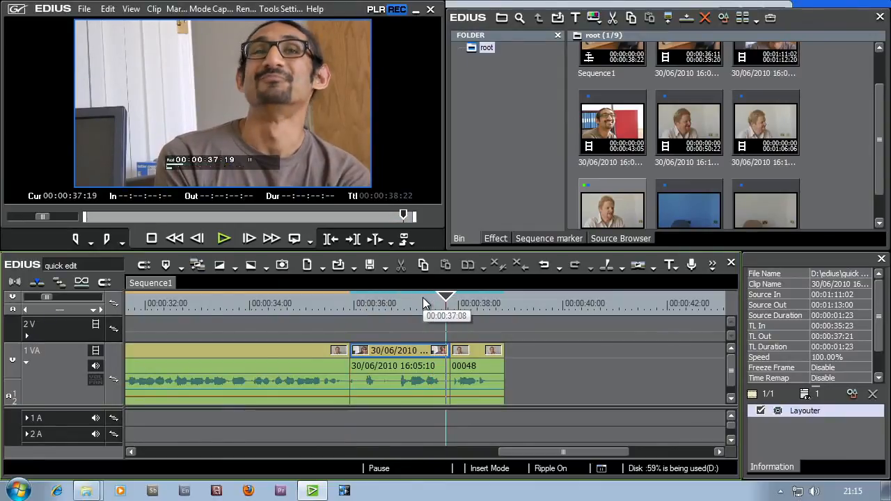
key(Left)
key(Left)
key(Left)
key(Left)
key(Left)
key(Left)
key(Left)
key(Left)
key(Left)
key(Left)
key(Left)
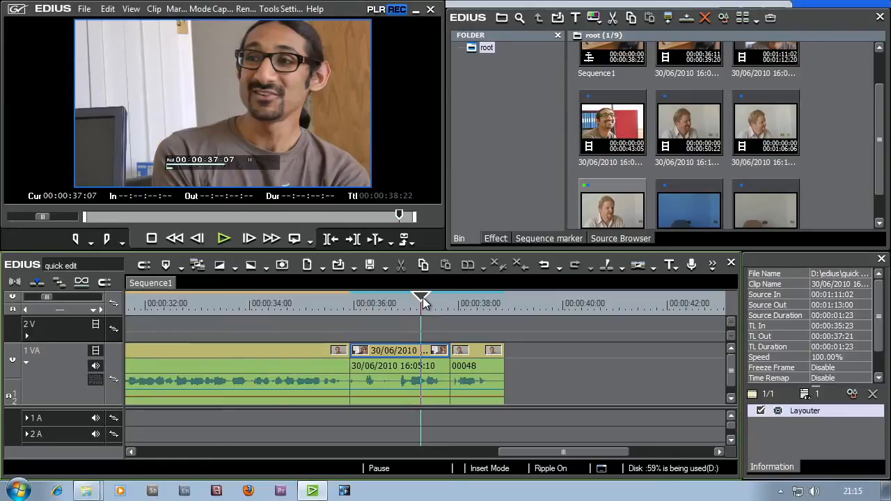
key(Right)
key(Right)
key(Right)
key(Right)
key(Right)
key(Right)
key(Right)
key(Right)
key(Right)
key(Right)
key(Right)
key(Right)
key(Right)
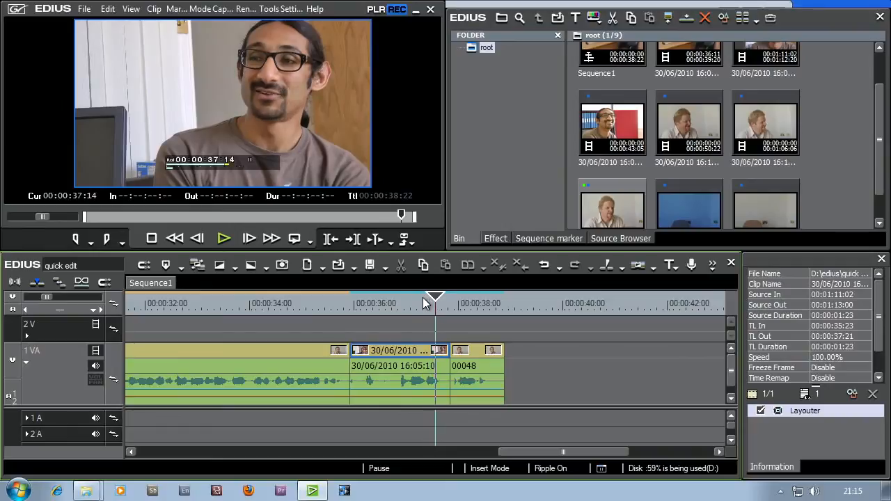
key(Right)
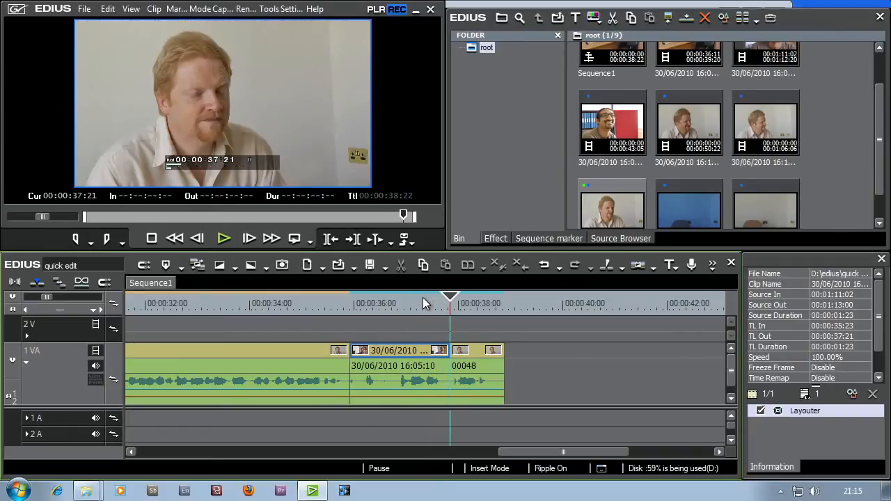
key(Left)
key(Left)
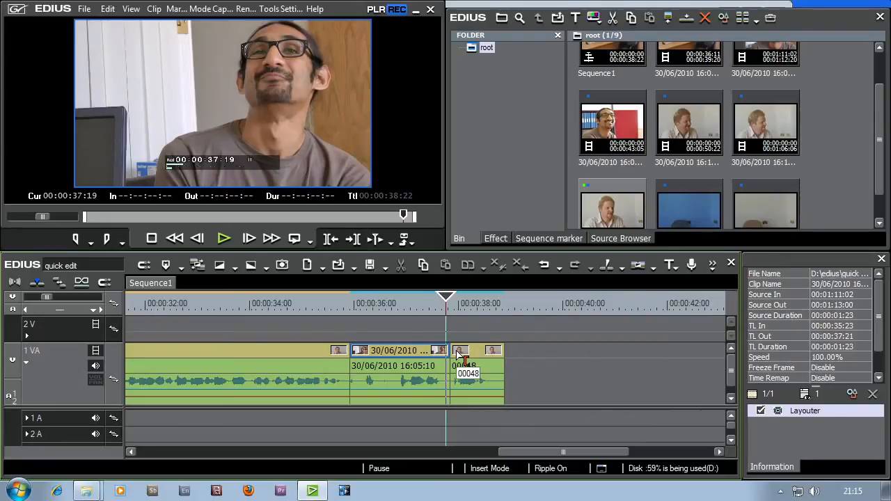
key(Left)
key(Left)
key(Left)
key(Left)
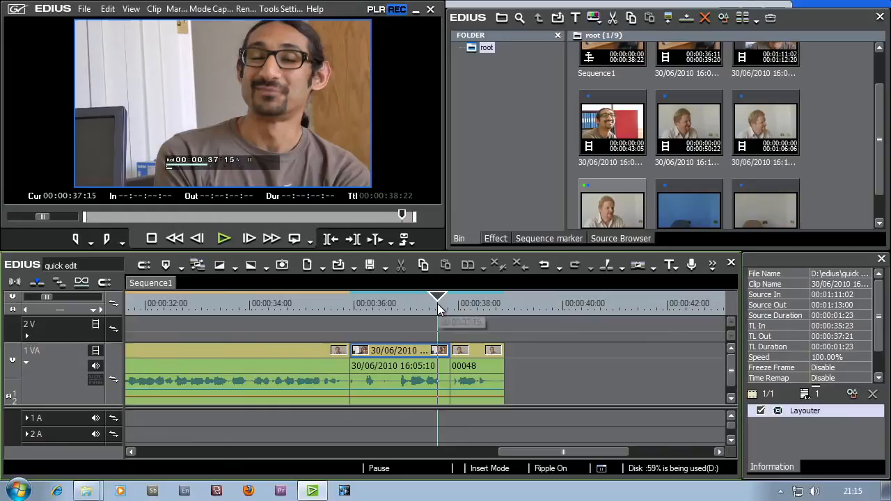
- Select the linked In point of clip 00048 and the Out point of the clip before it in turn
click(454, 352)
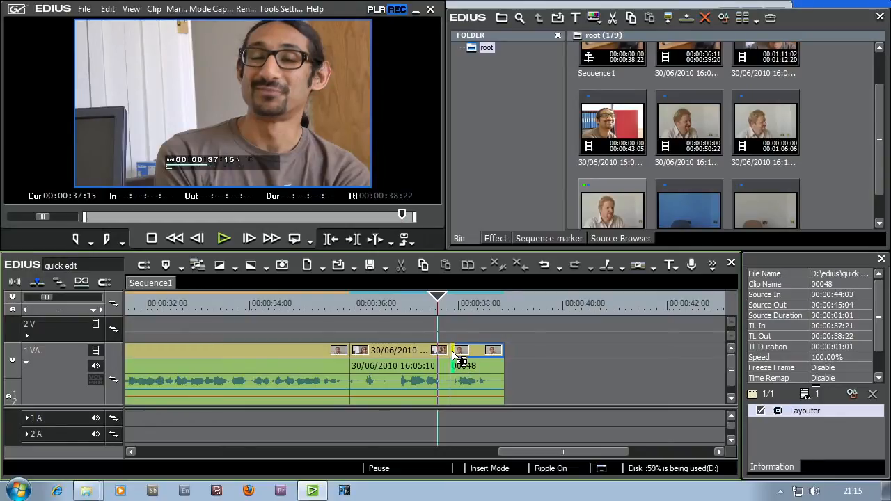
drag(452, 356, 457, 357)
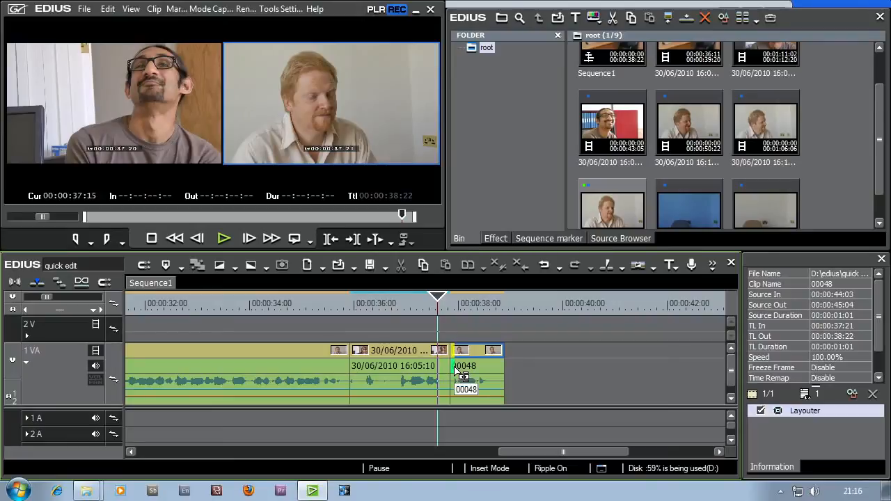
click(451, 356)
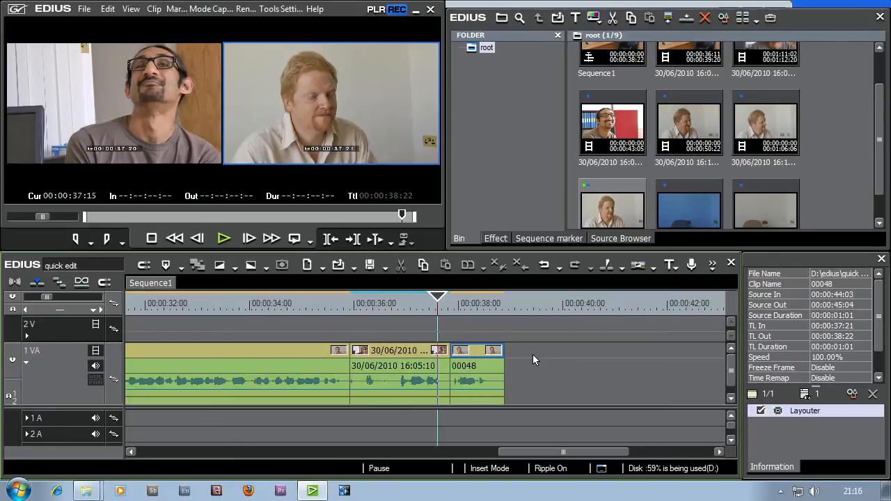
click(447, 360)
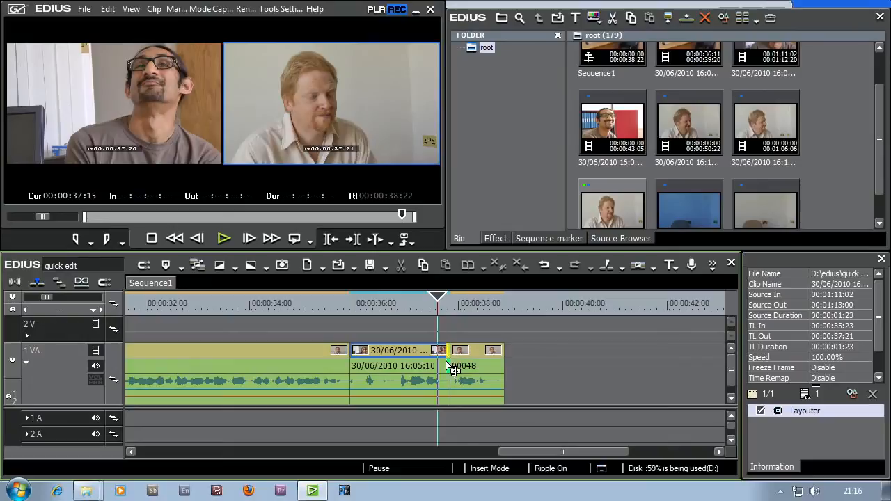
click(454, 360)
click(446, 351)
click(453, 352)
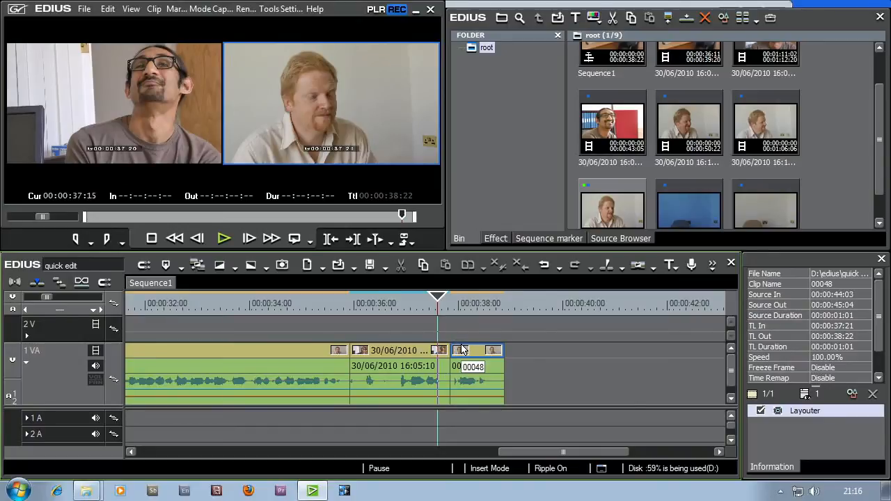
- Turn off Group/Link Mode and select the video-only edges at the cut into clip 00048
click(80, 283)
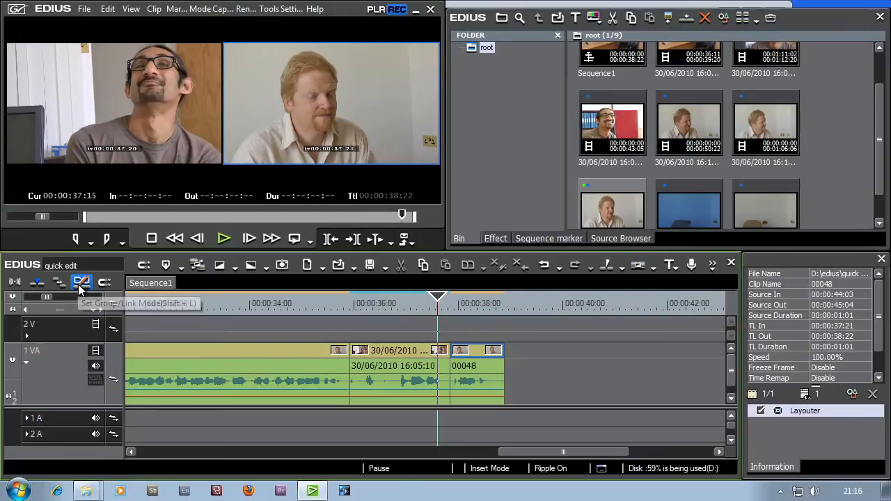
click(453, 351)
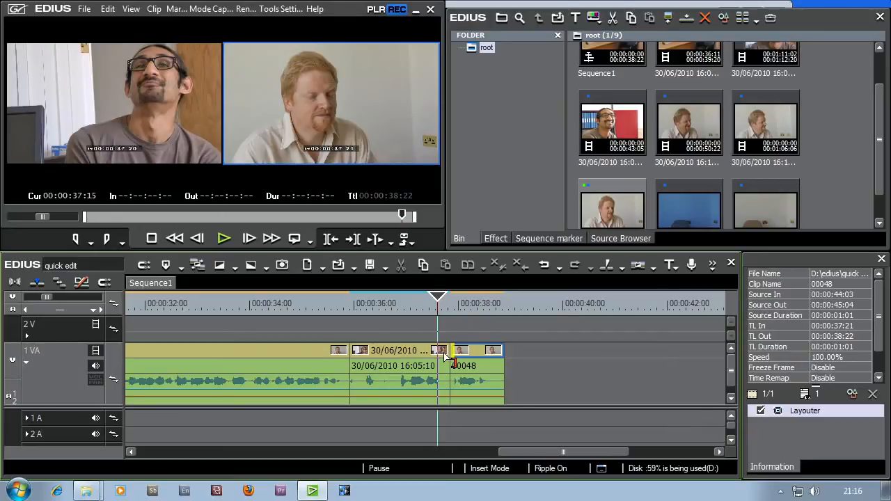
click(433, 352)
- Try to extend the Out point of the clip before 00048 to 00:00:37:22, and undo the trim
click(446, 361)
mouse_move(446, 360)
mouse_down()
mouse_move(404, 353)
mouse_move(451, 355)
mouse_up()
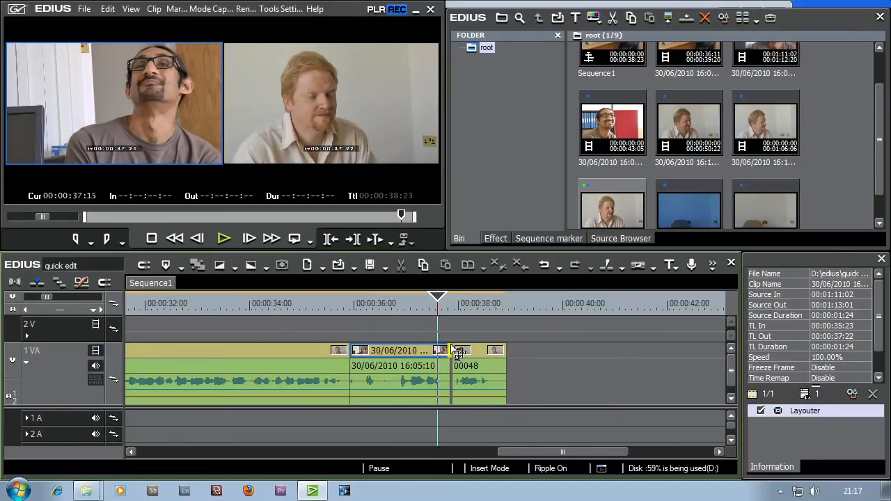
click(544, 267)
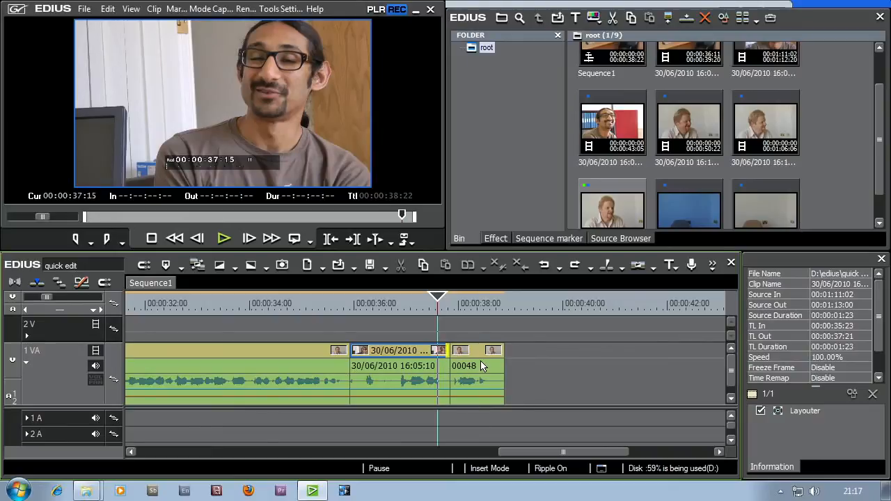
- Switch to Overwrite Mode and try pulling the video Out point of the clip before 00048 back to 00:00:37:15
click(35, 284)
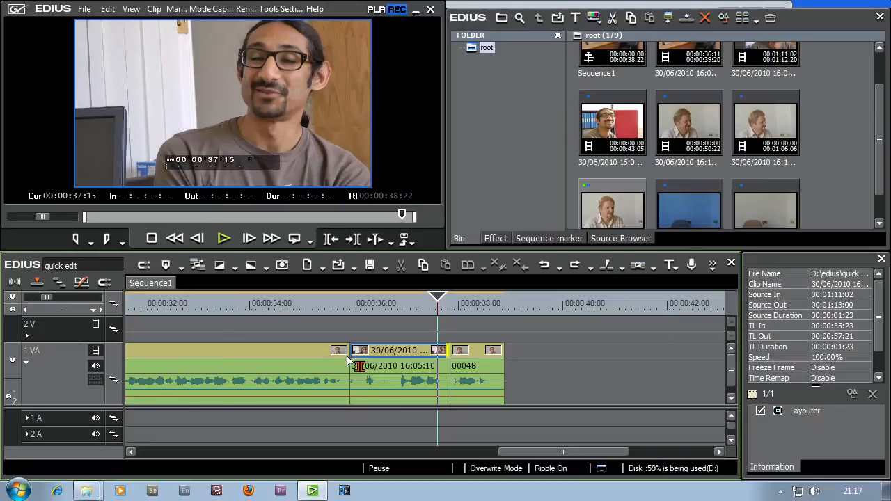
mouse_move(450, 355)
mouse_down()
mouse_move(389, 357)
mouse_move(447, 356)
mouse_up()
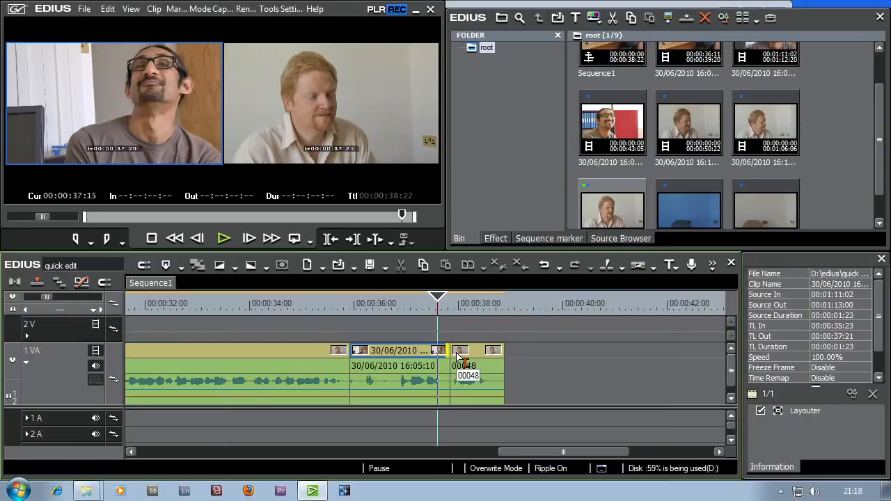
click(453, 356)
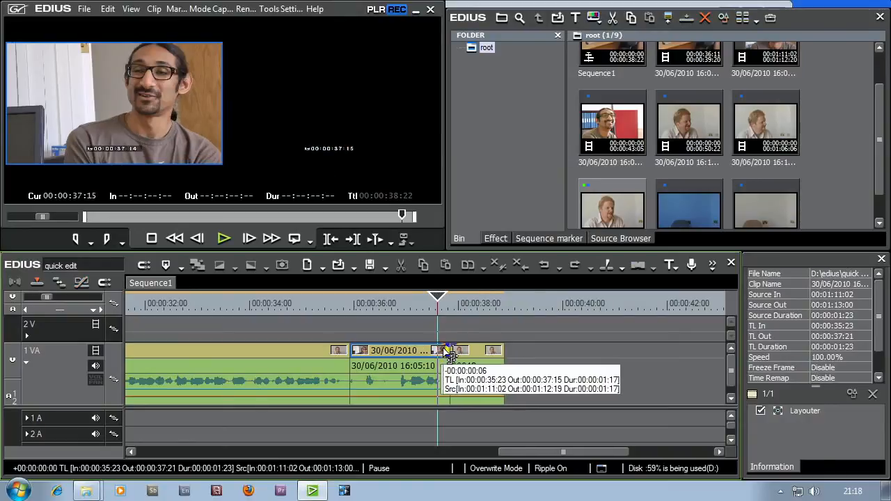
mouse_move(448, 350)
mouse_down()
mouse_move(430, 350)
mouse_move(445, 353)
mouse_up()
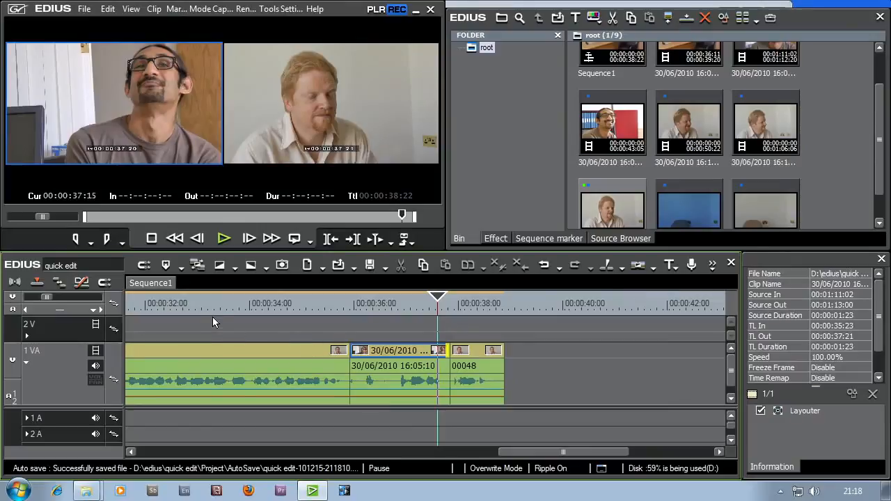
- With snapping turned off, trim the preceding clip's video Out point and clip 00048's video In point to 00:00:37:13
click(104, 283)
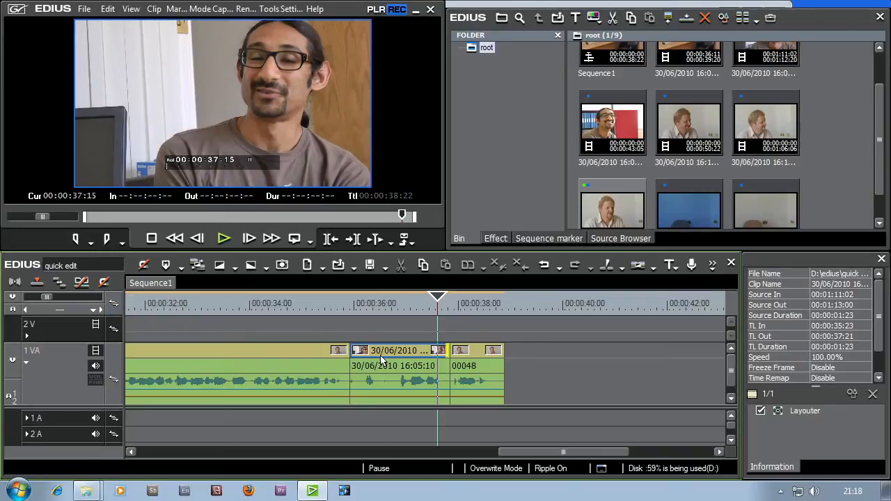
mouse_move(453, 355)
mouse_down()
mouse_move(424, 355)
mouse_move(453, 352)
mouse_move(438, 355)
mouse_up()
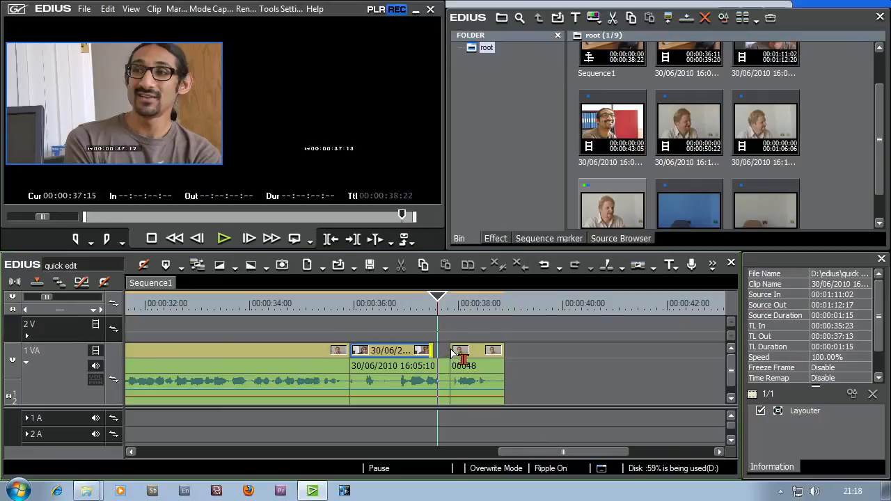
click(453, 350)
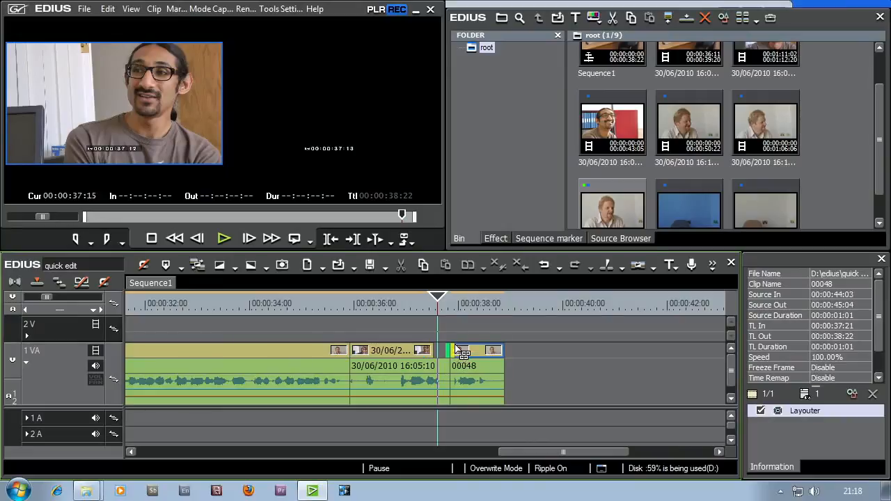
drag(459, 357, 441, 359)
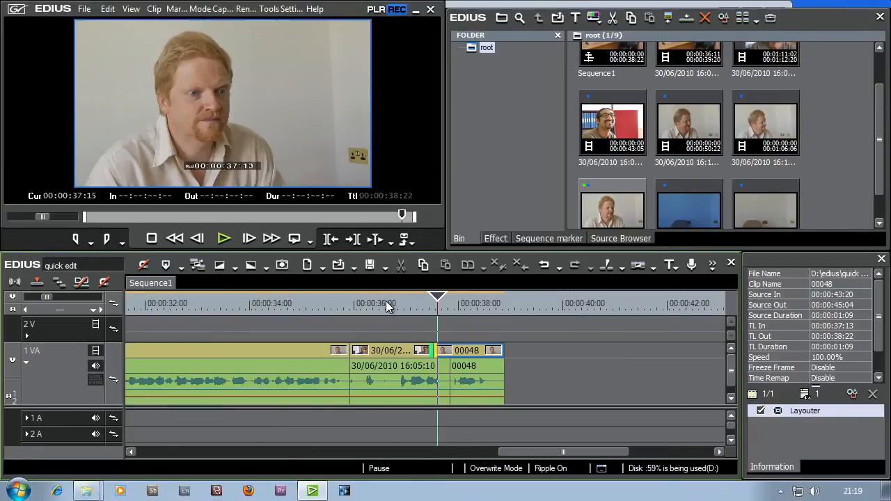
- Play the split cut into clip 00048 from 00:00:36:15 and scrub the frames from 00:00:37:05 to 00:00:37:09
click(385, 301)
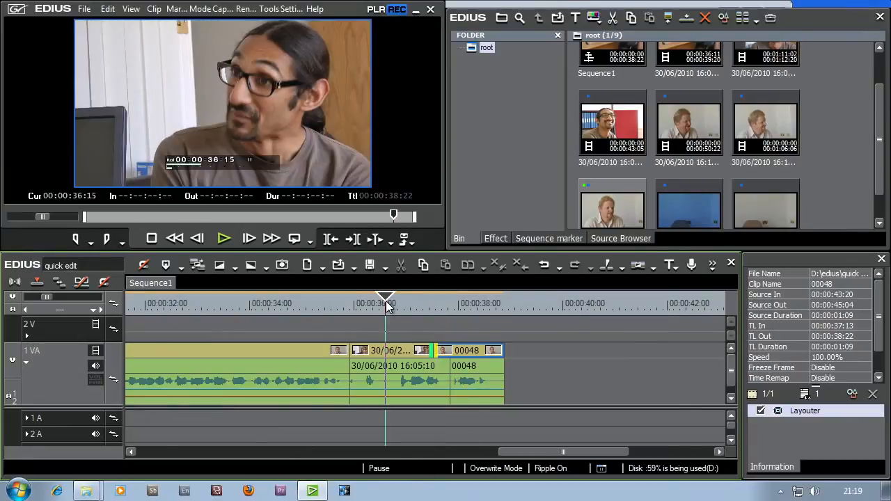
click(227, 238)
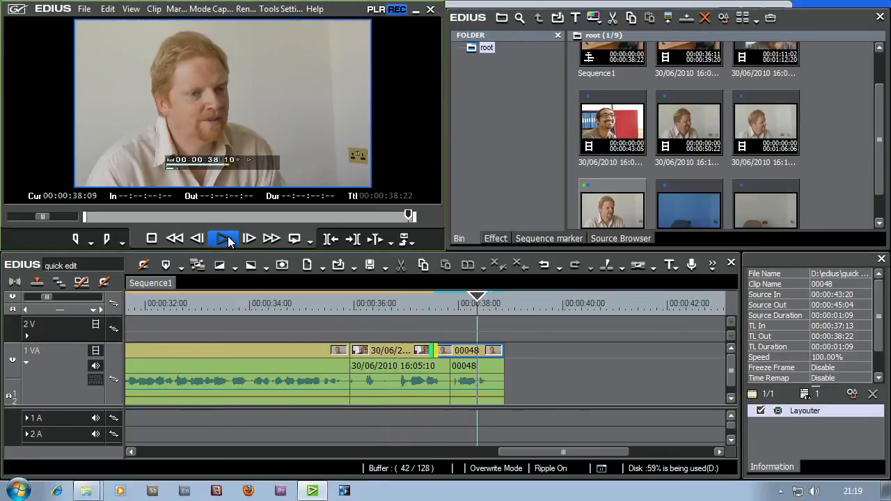
click(417, 309)
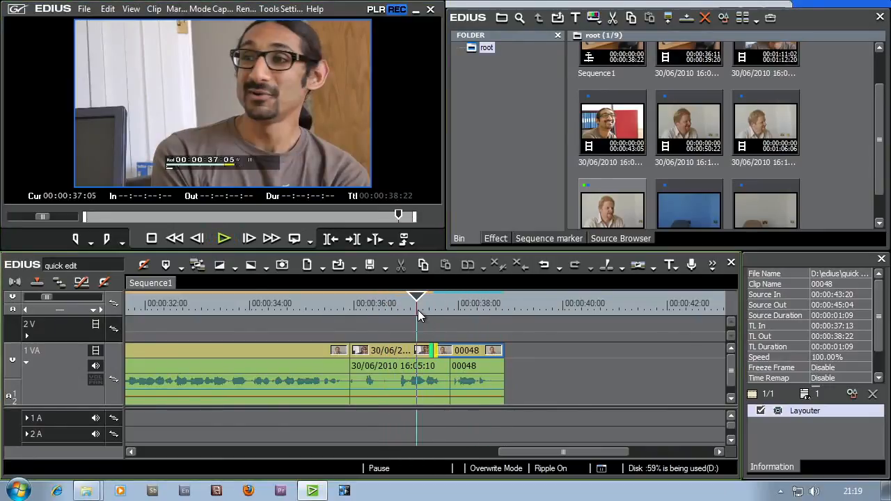
mouse_move(416, 309)
mouse_down()
mouse_move(392, 307)
mouse_move(425, 310)
mouse_up()
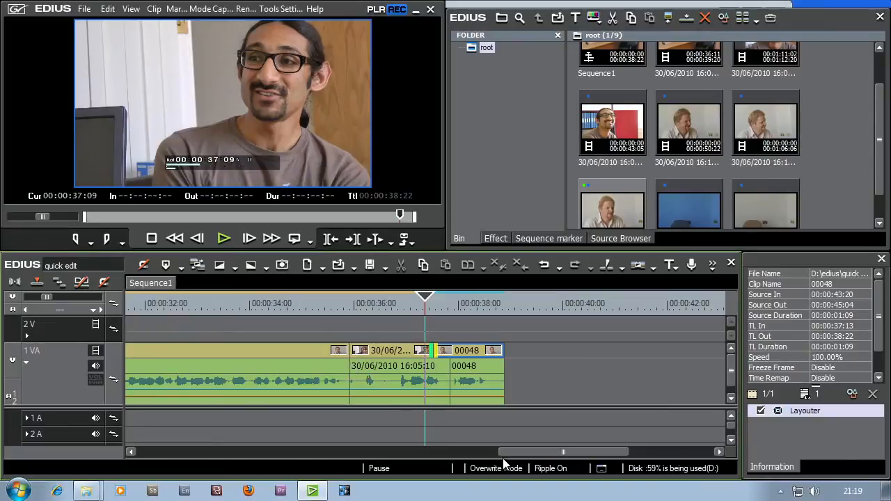
- Play the first cut of the sequence from 00:00:02:21 to 00:00:05:08 and park the playhead at 00:00:03:04
drag(523, 453, 142, 459)
click(274, 302)
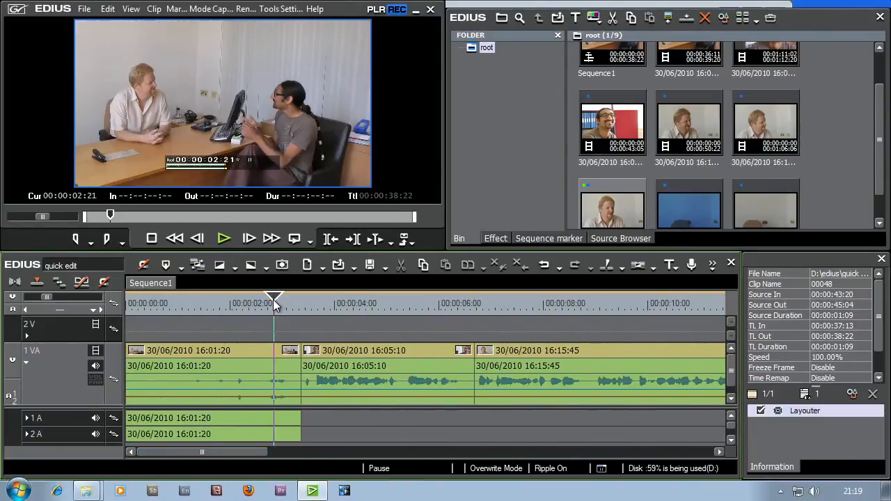
key(space)
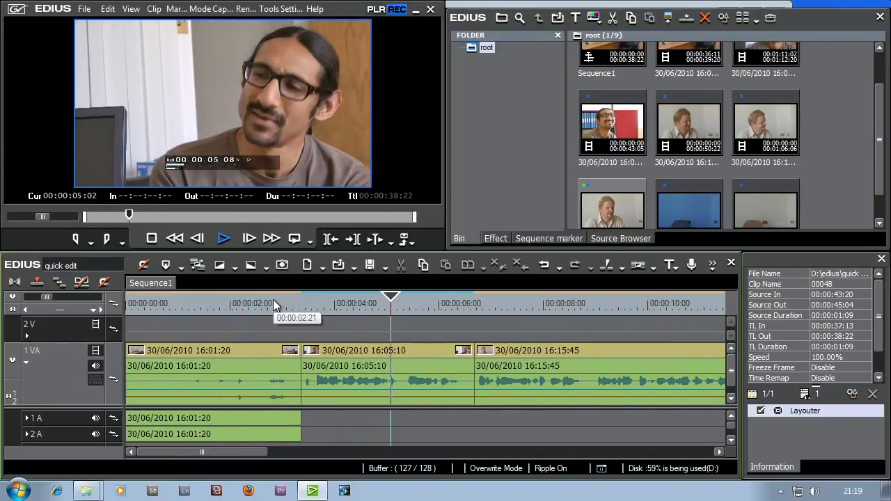
key(space)
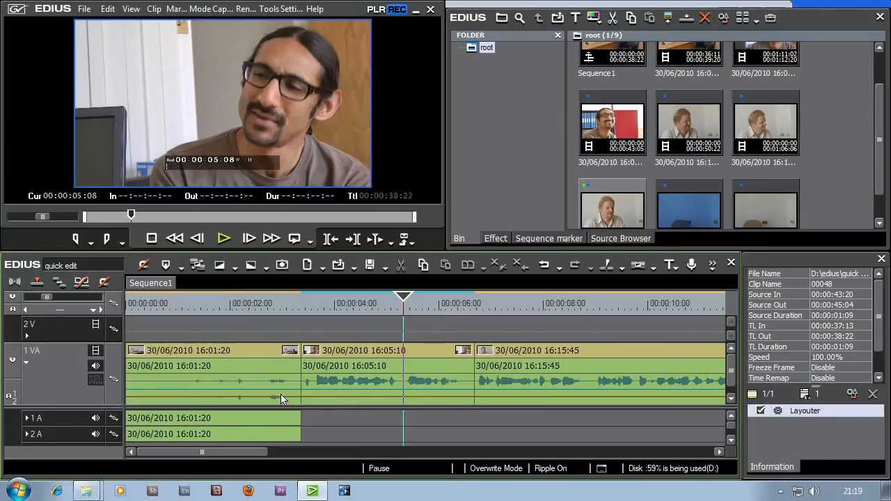
mouse_move(295, 306)
mouse_down()
mouse_move(317, 308)
mouse_move(266, 322)
mouse_move(289, 314)
mouse_up()
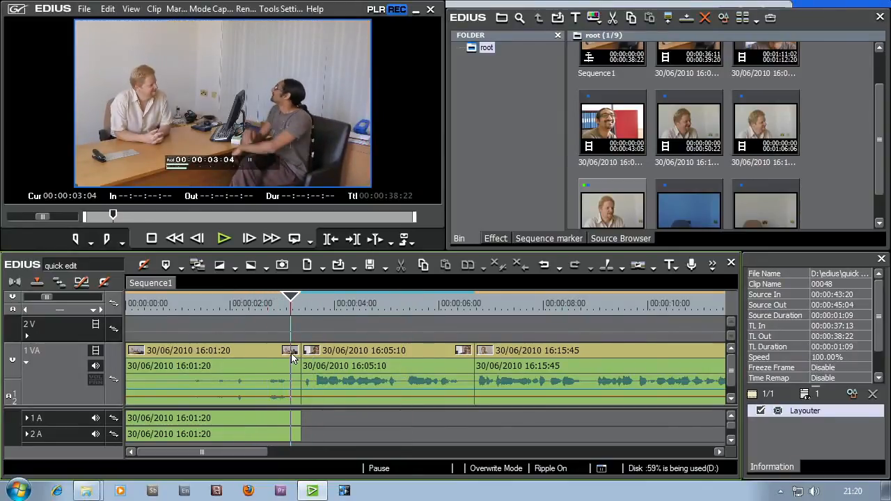
- Turn on Group/Link Mode, try trimming the Out point of clip 16:01:20 to 00:00:02:24, and undo the trim
click(80, 283)
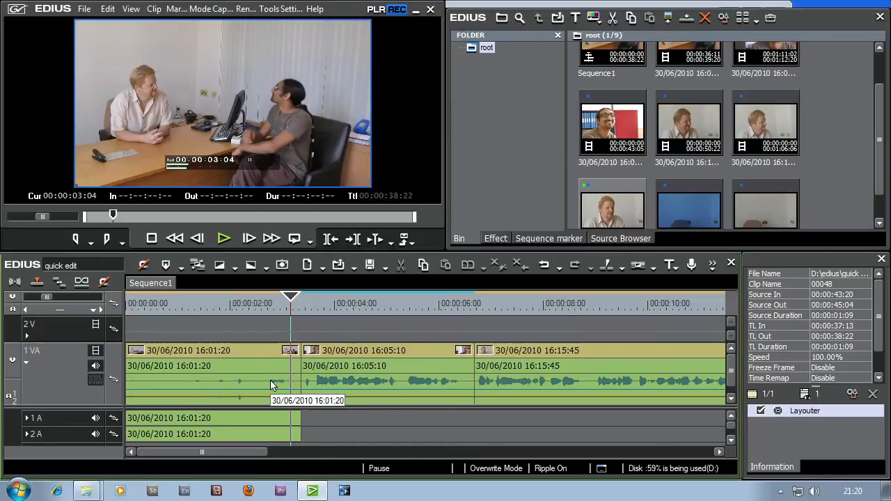
click(300, 356)
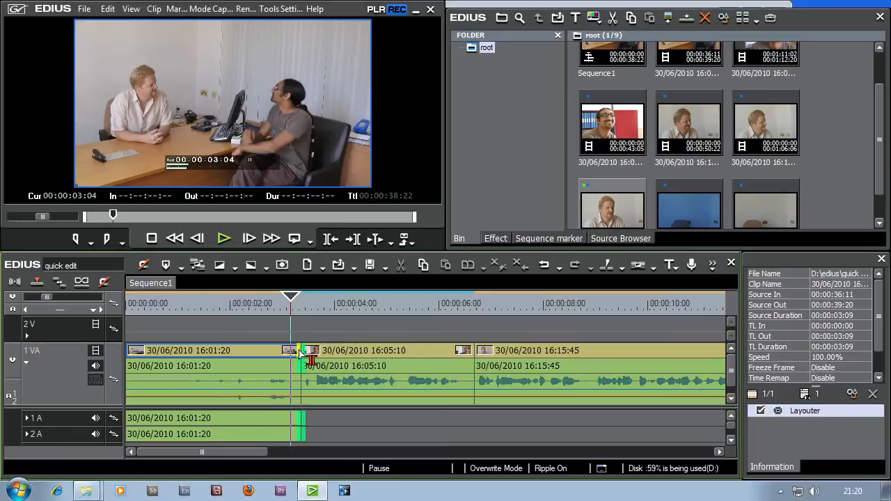
drag(295, 354, 275, 355)
click(304, 355)
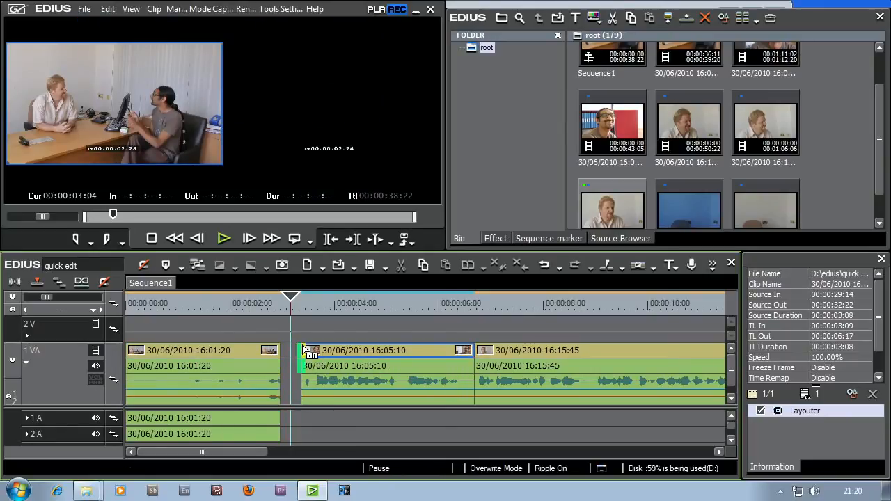
click(289, 335)
click(548, 264)
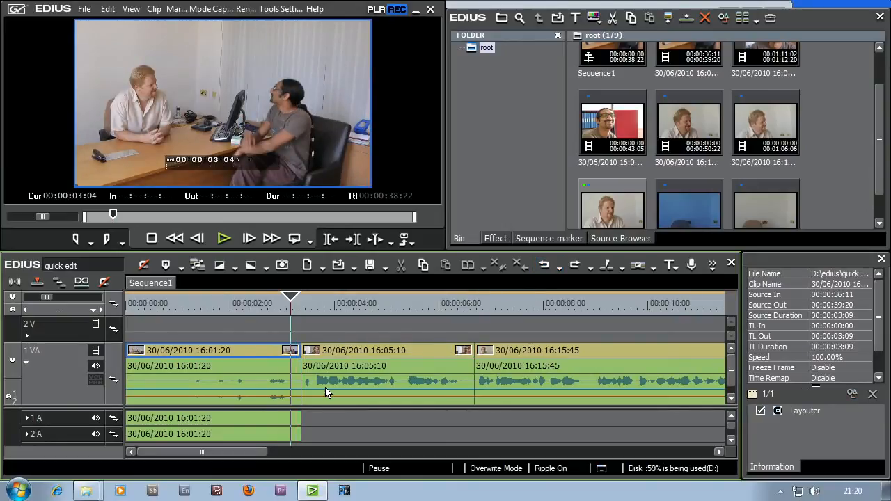
- Shift the cut between clips 16:01:20 and 16:05:10 earlier to 00:00:02:18, trimming both sides together
click(301, 356)
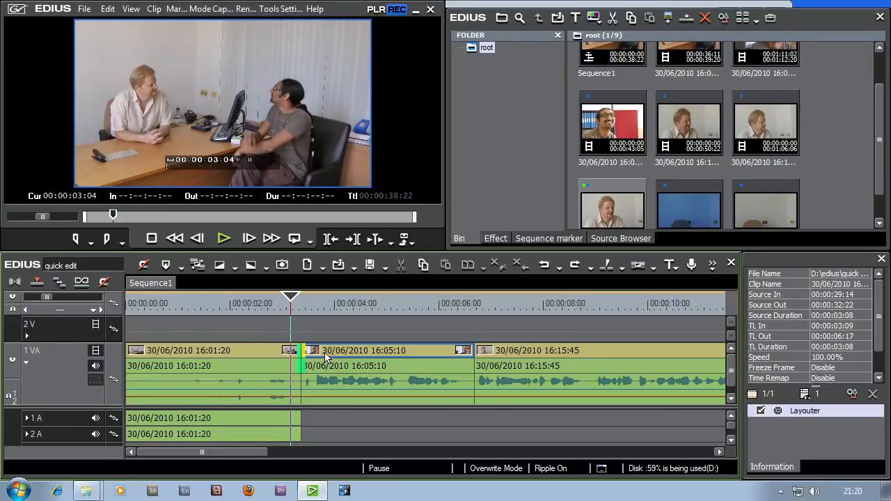
drag(303, 353, 269, 362)
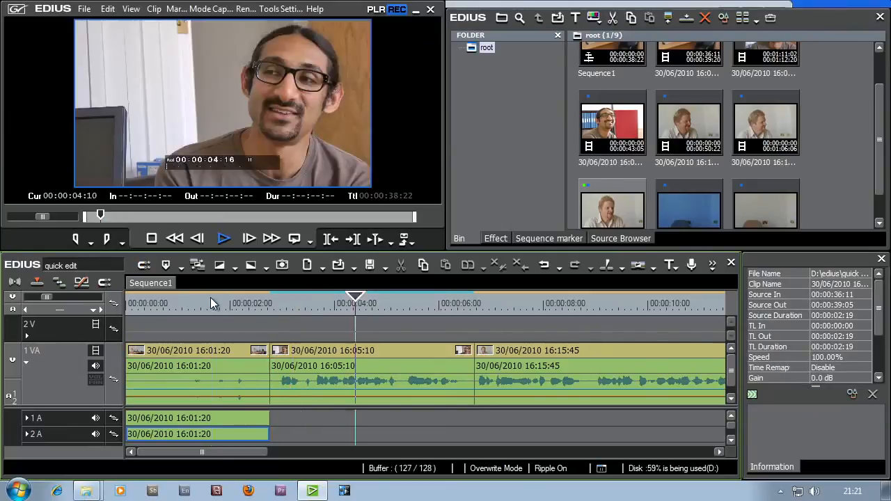
- Play the shifted first cut and scrub through its frames from 00:00:02:04 to 00:00:02:19
click(226, 301)
click(221, 243)
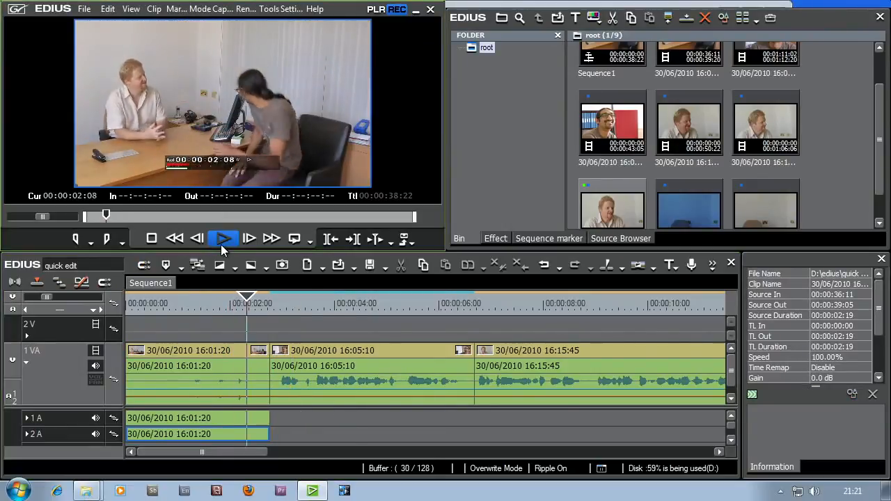
click(238, 301)
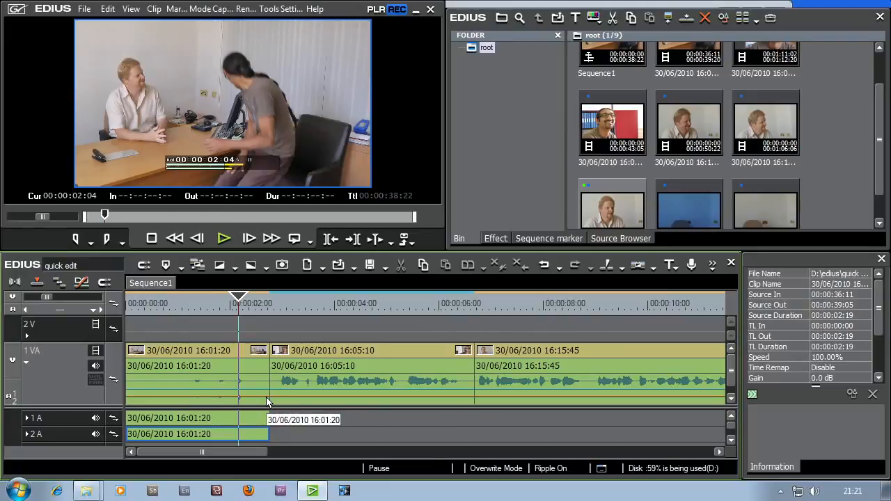
mouse_move(247, 308)
mouse_down()
mouse_move(308, 316)
mouse_move(245, 319)
mouse_move(253, 318)
mouse_up()
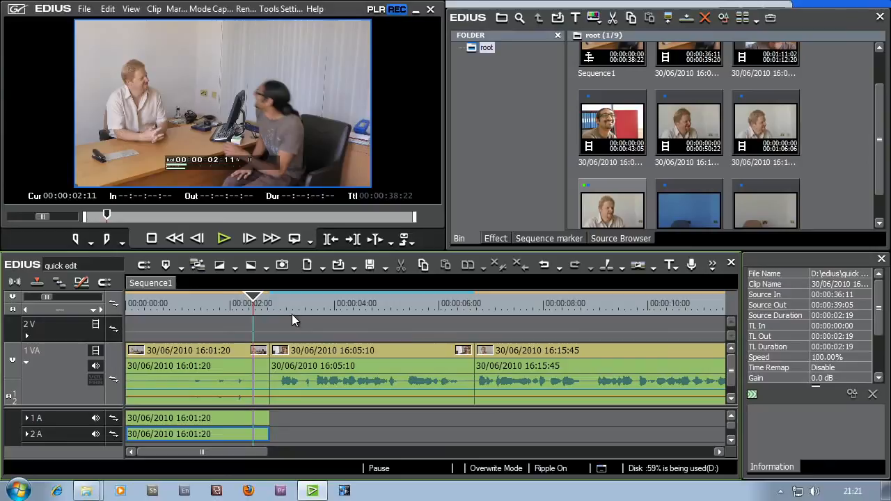
click(277, 307)
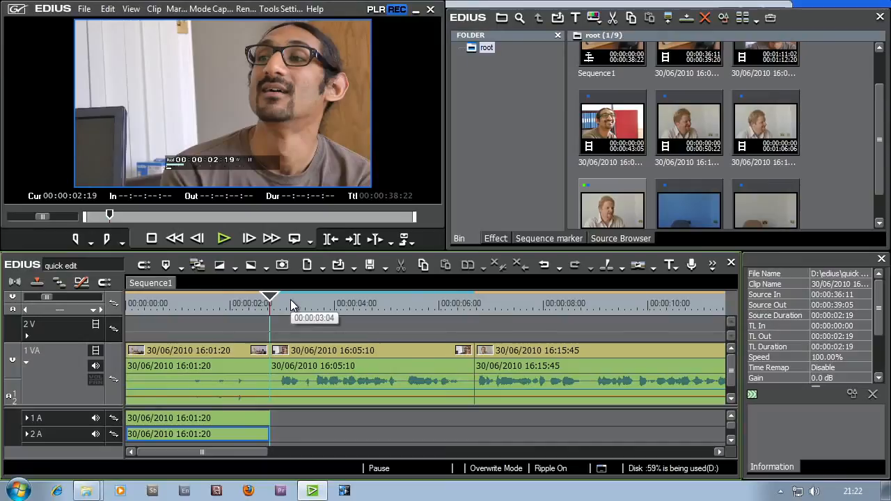
- Turn off event snapping and roll only the video cut between clips 16:01:20 and 16:05:10 to 00:00:03:09, leaving the audio cut in place
click(105, 284)
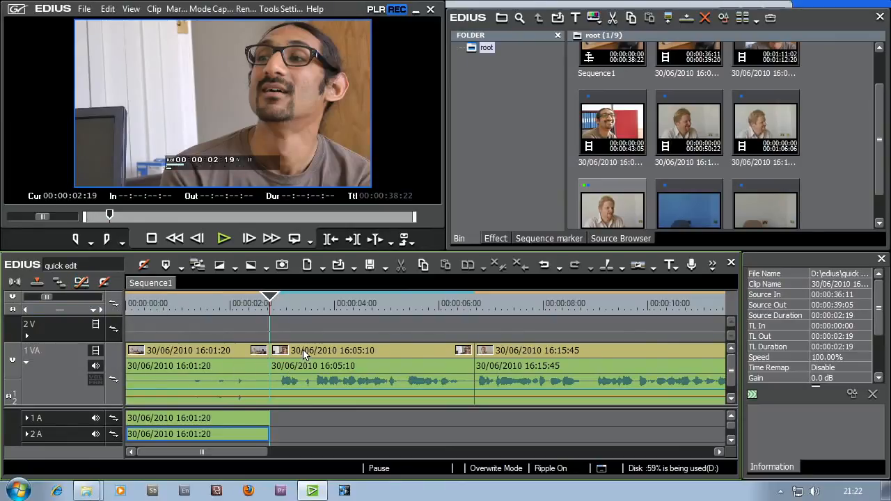
drag(270, 300, 399, 303)
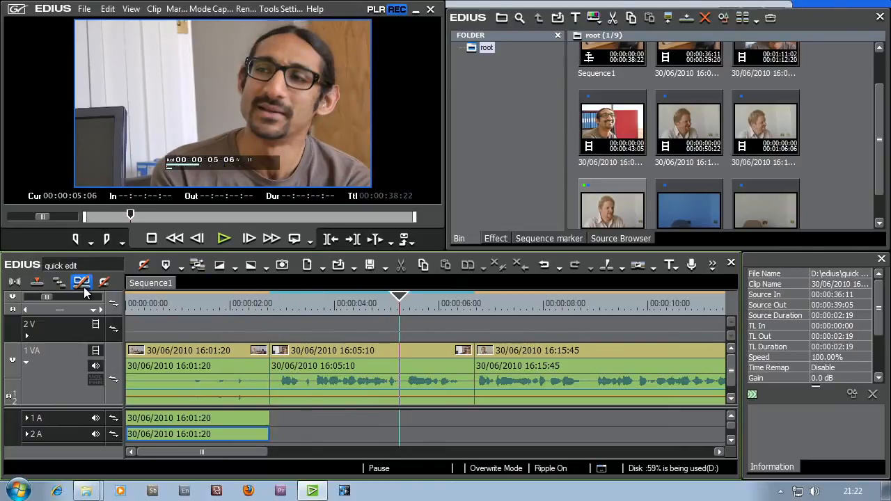
click(271, 353)
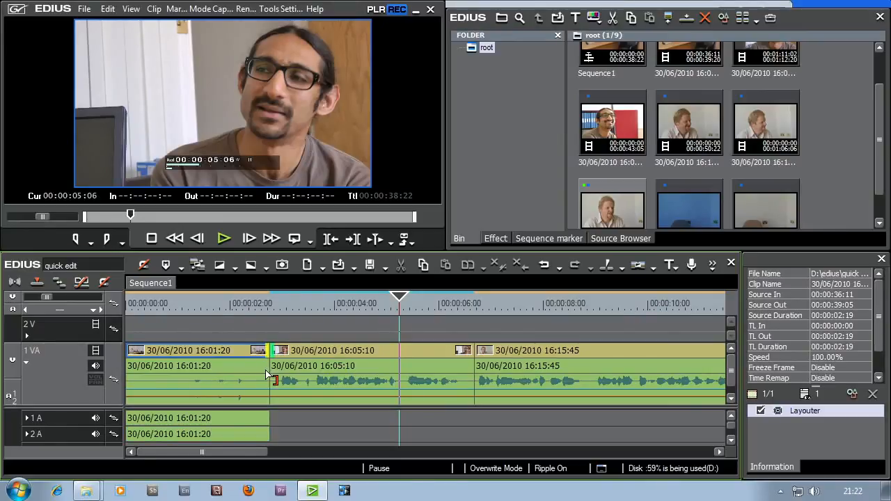
drag(273, 353, 307, 354)
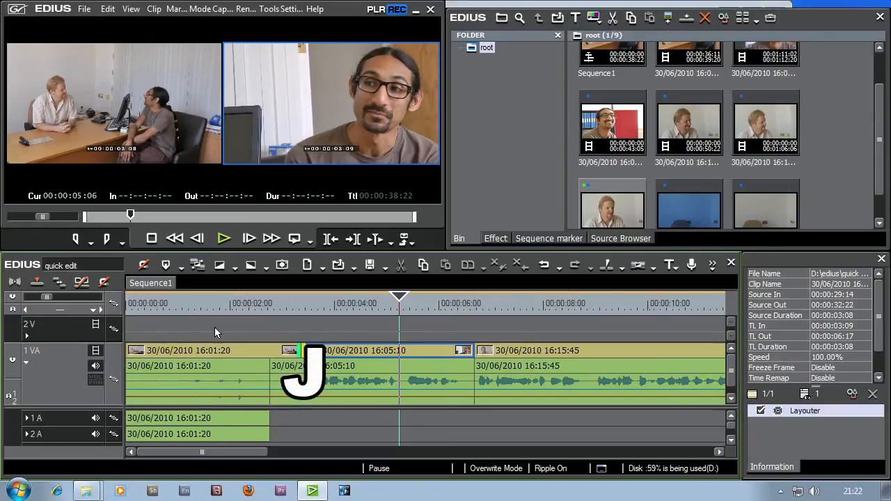
- Play the split edit from 00:00:01:22 and again from 00:00:01:16 to 00:00:07:00, and scrub back to 00:00:04:04
click(224, 306)
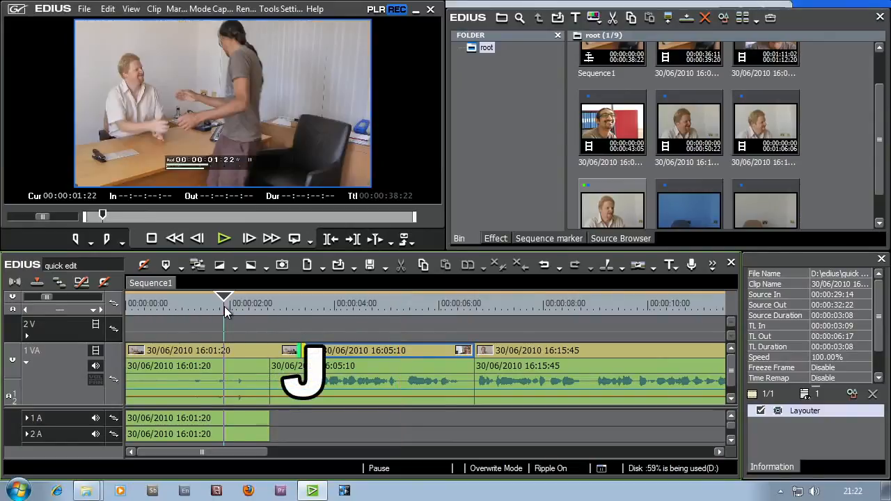
click(218, 240)
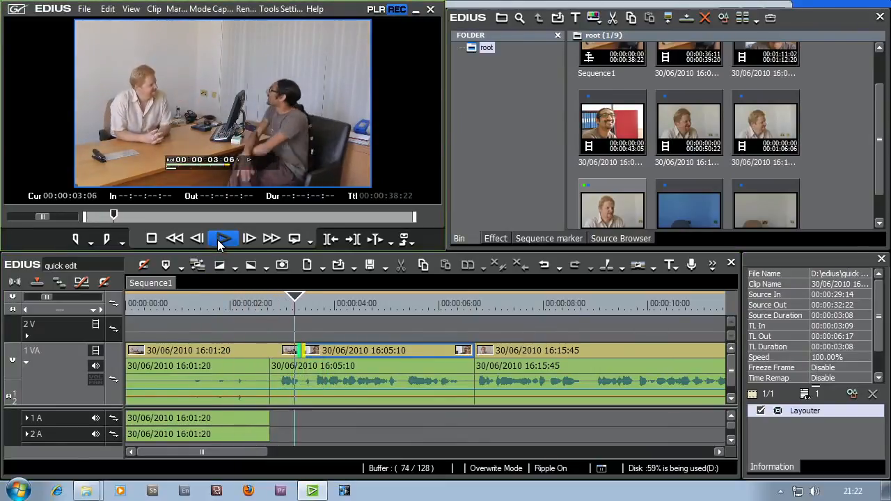
click(283, 308)
drag(279, 305, 294, 304)
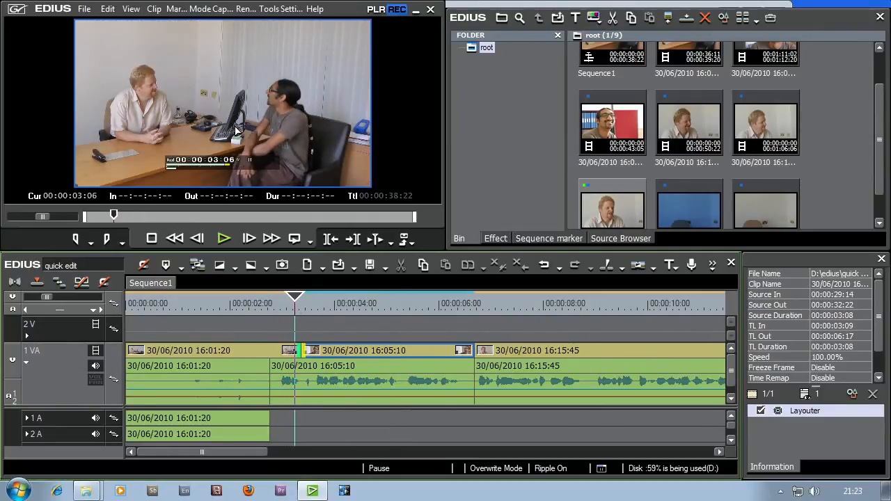
drag(295, 310, 211, 311)
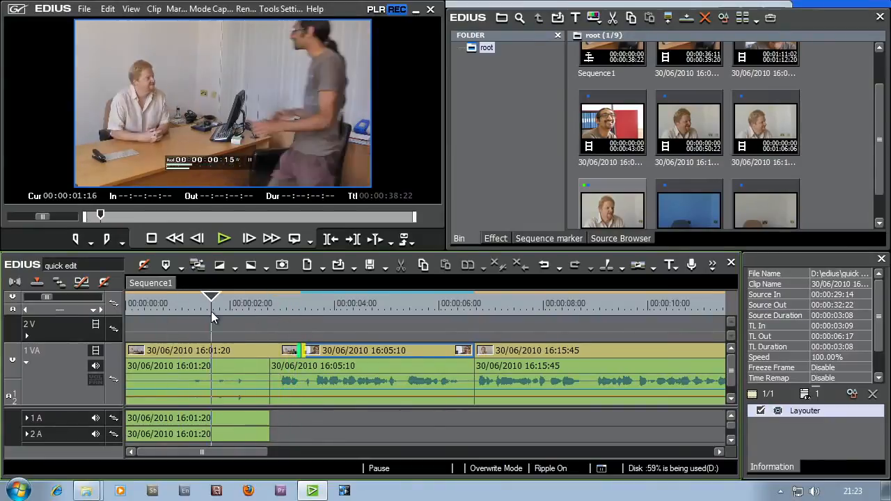
click(224, 239)
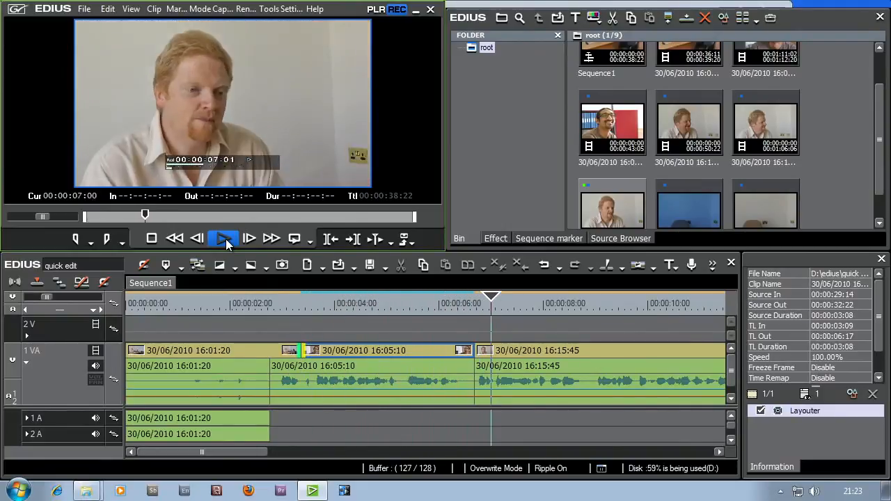
click(224, 239)
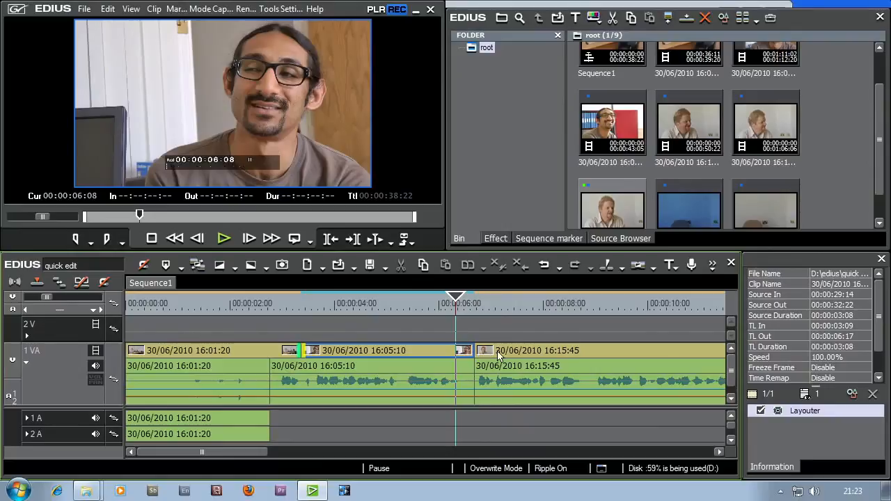
drag(448, 309, 343, 309)
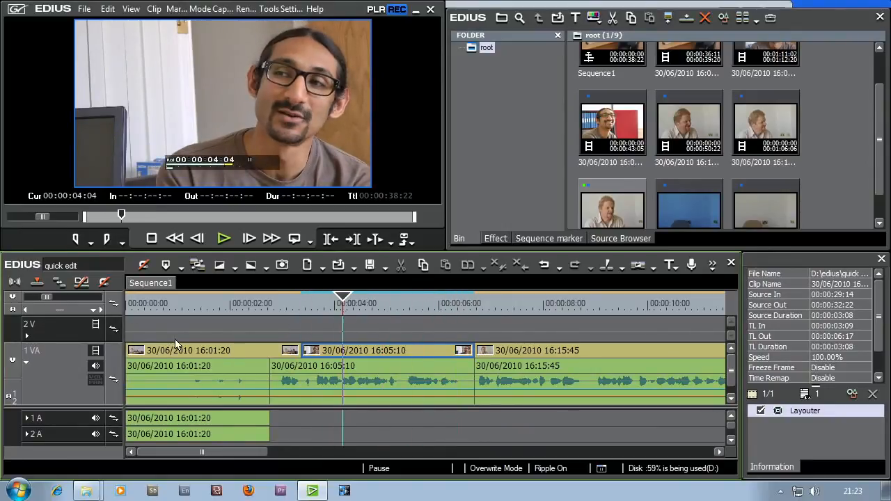
- Fit the whole sequence in the timeline, load bin clip 16:05:10 for preview and set its In point at 00:00:36:05
click(59, 309)
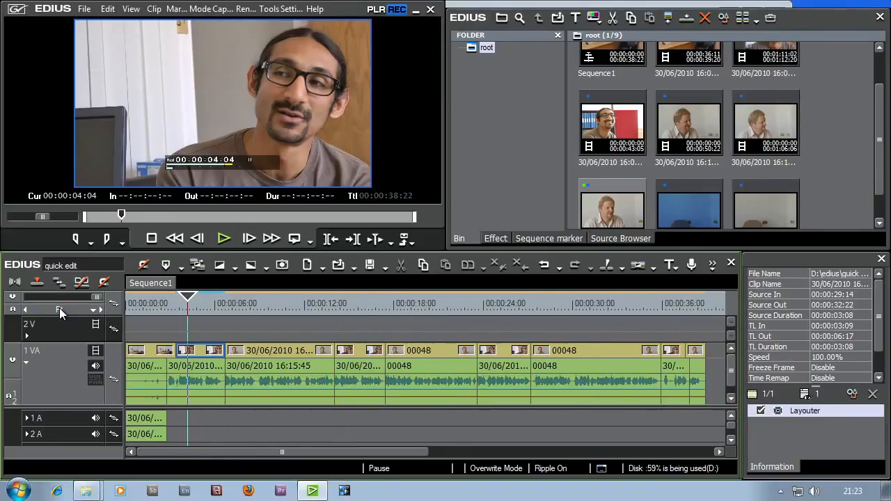
drag(243, 306, 270, 320)
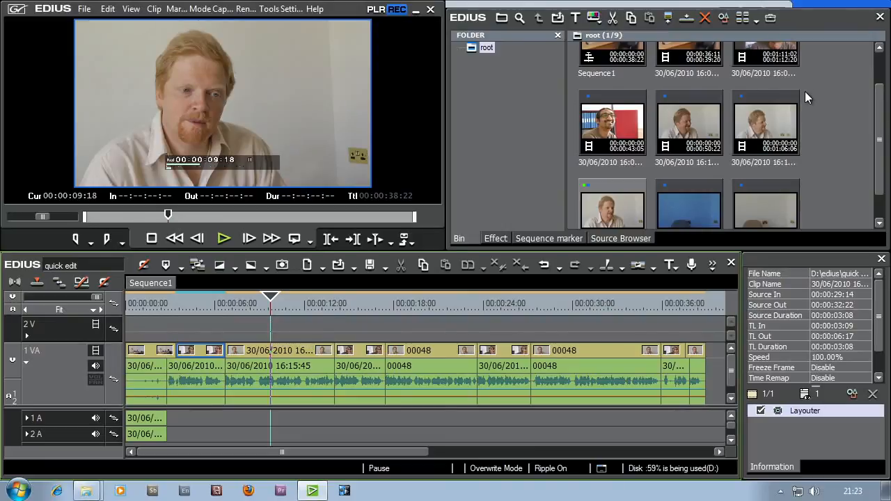
drag(877, 105, 885, 61)
double_click(769, 86)
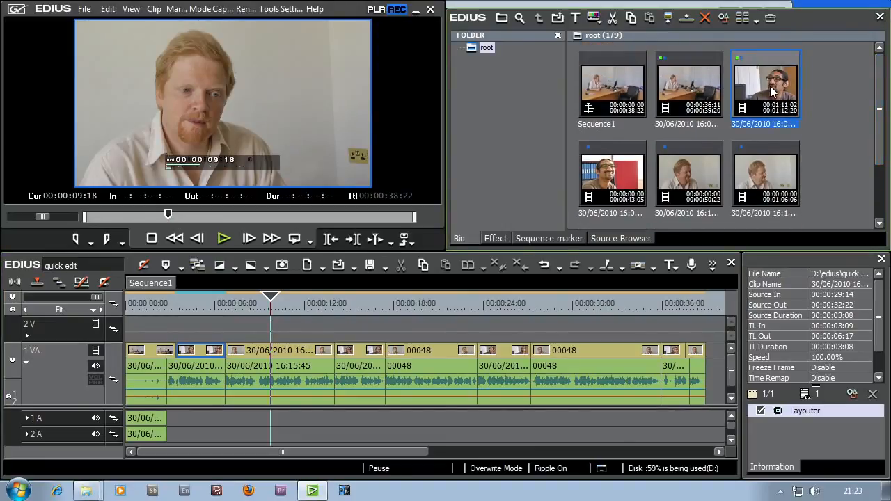
drag(137, 215, 242, 220)
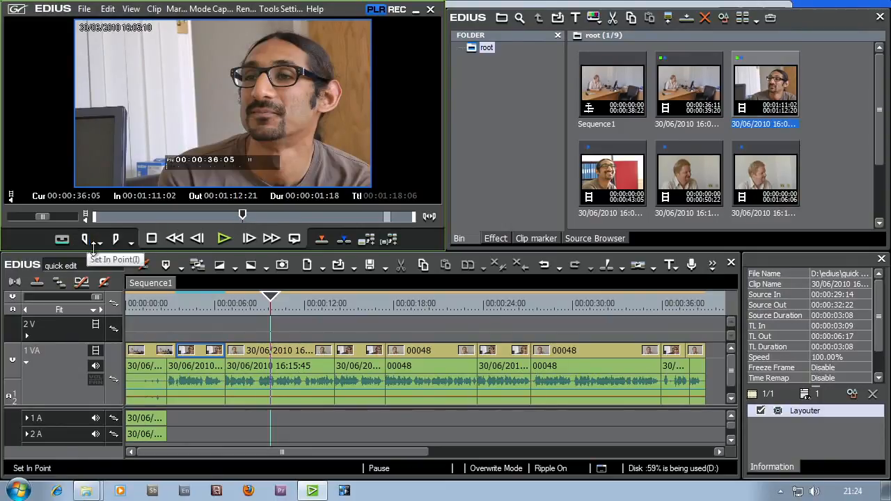
click(90, 242)
- Set the Out point of source clip 16:05:10 at 00:00:37:12 and play the marked range
click(224, 239)
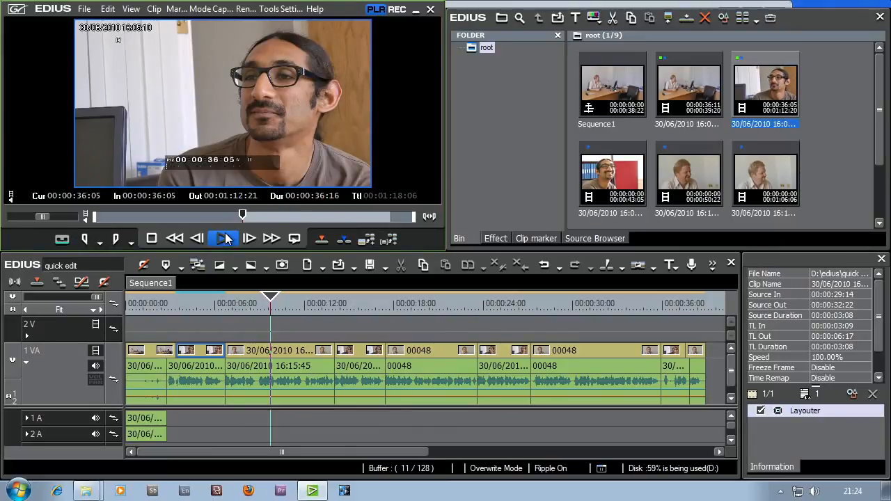
click(224, 238)
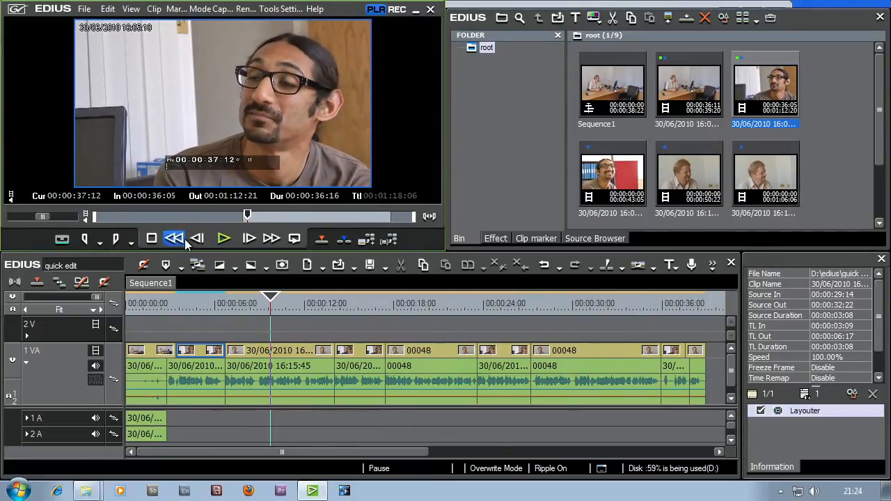
click(116, 239)
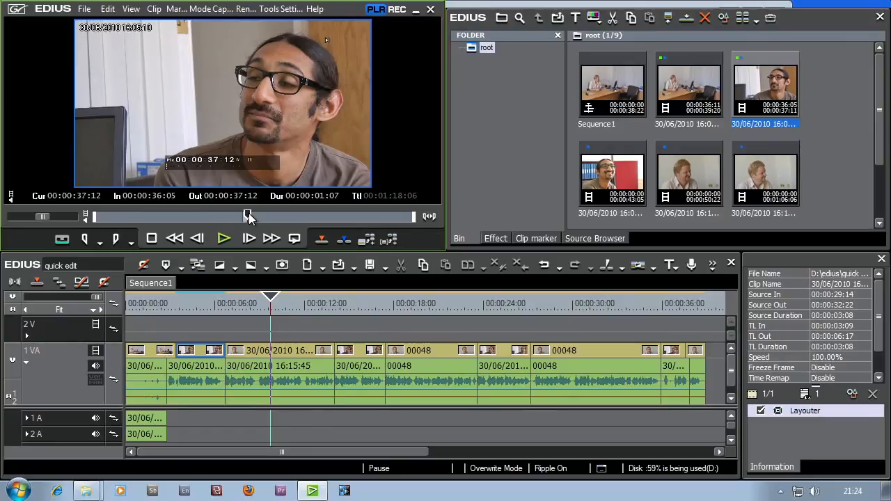
drag(248, 218, 243, 218)
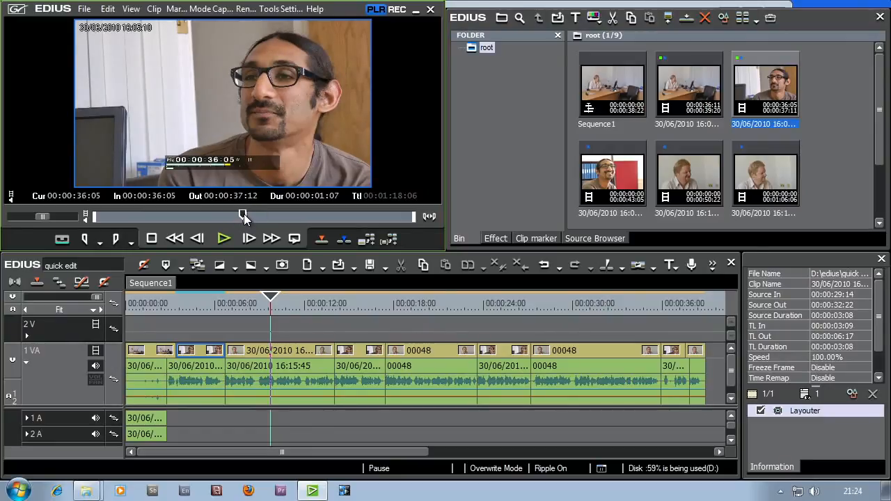
click(217, 240)
click(218, 239)
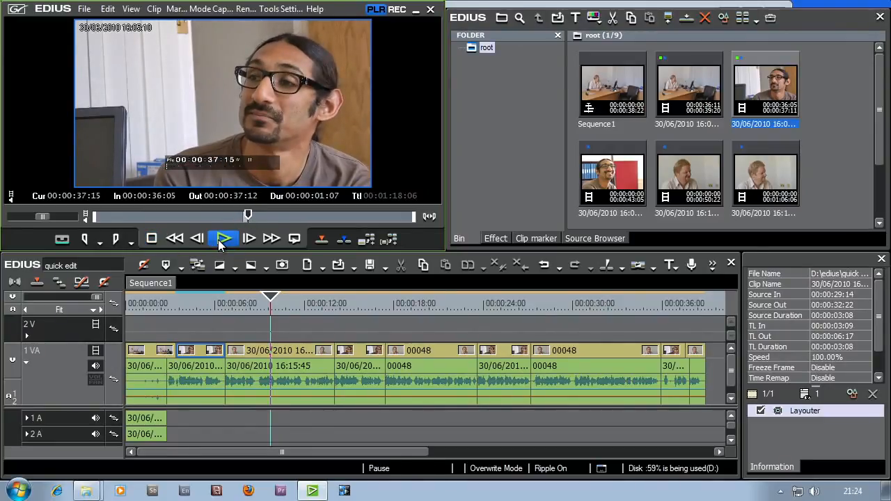
- Find 00:00:11:04 in the sequence by playback and place the marked reaction shot there on video track 2 V, with its audio on 1 A
click(270, 307)
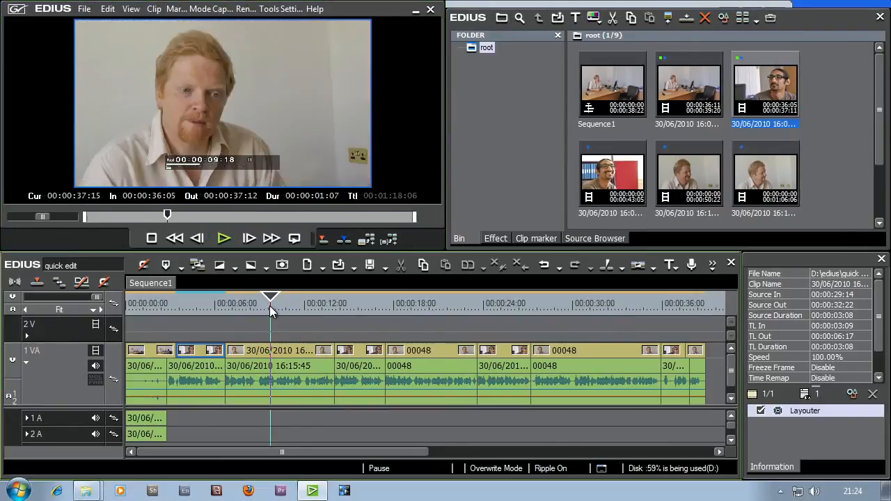
click(230, 237)
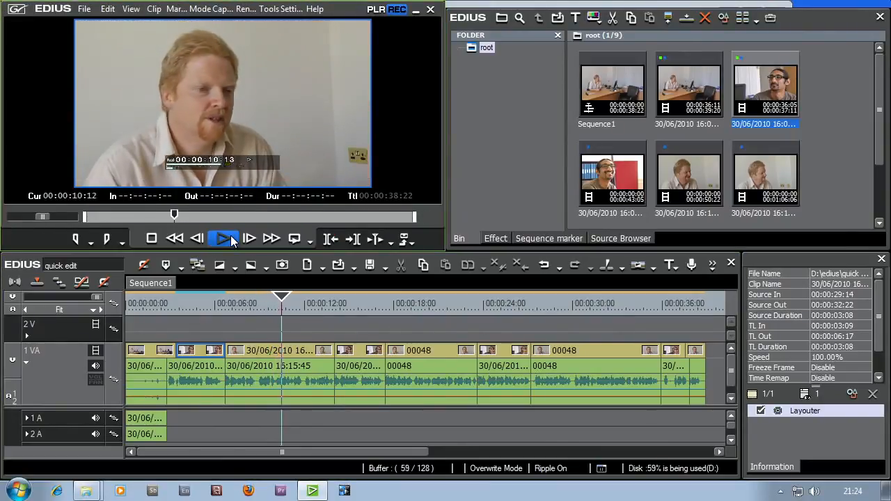
click(291, 302)
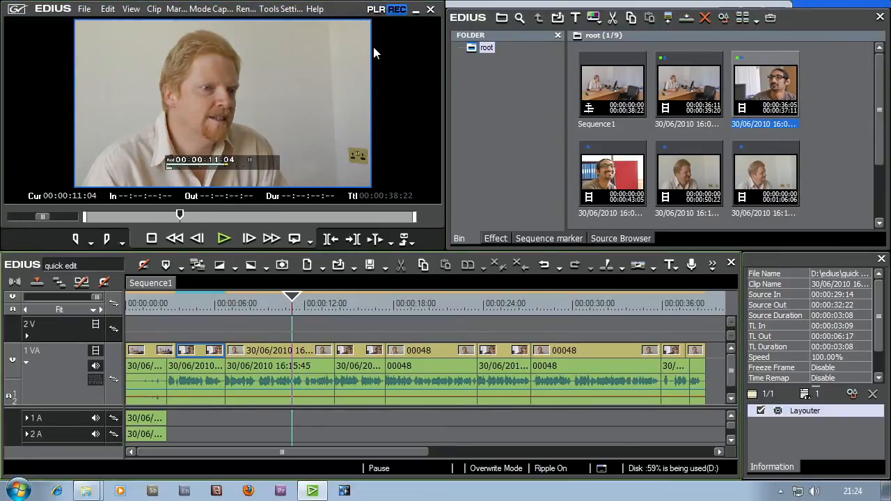
click(376, 9)
drag(215, 93, 298, 340)
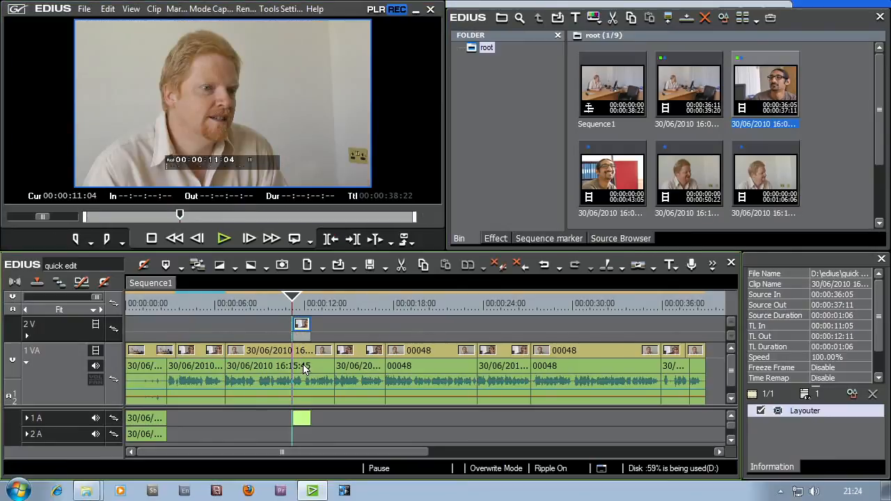
- Play the cutaway from 00:00:10:05 to 00:00:13:01 and park the playhead at 00:00:11:03
click(277, 303)
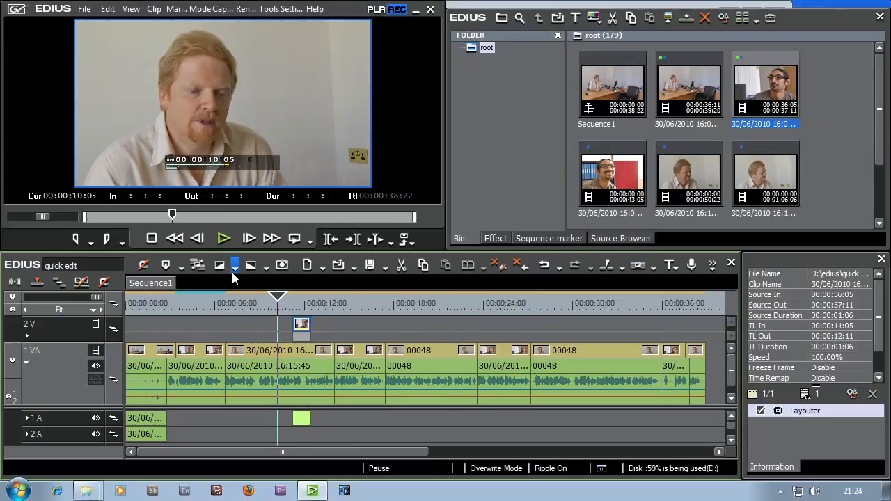
click(224, 239)
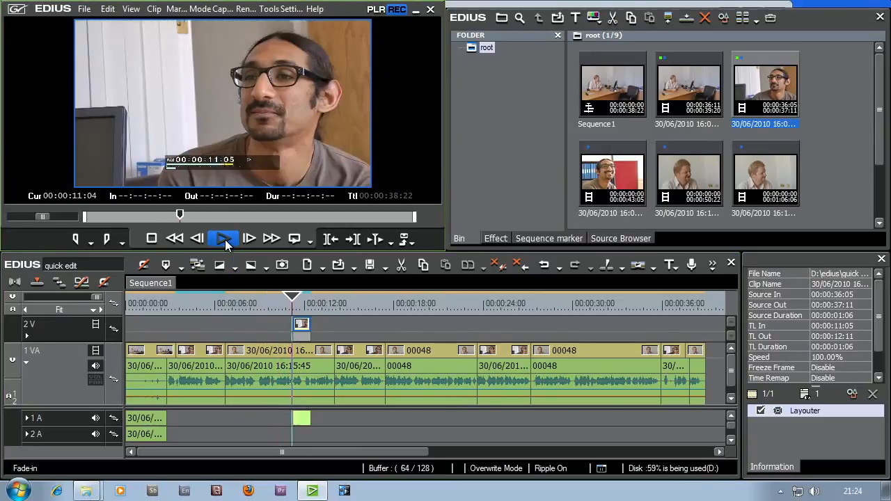
click(225, 239)
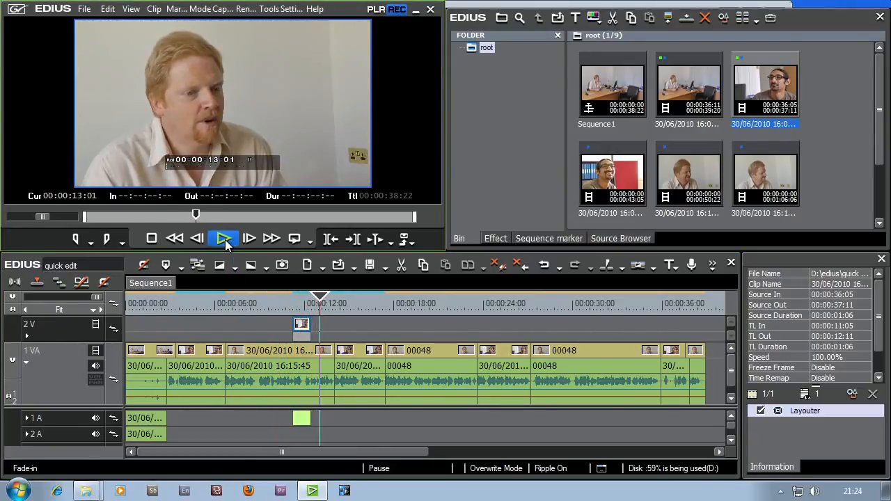
click(292, 302)
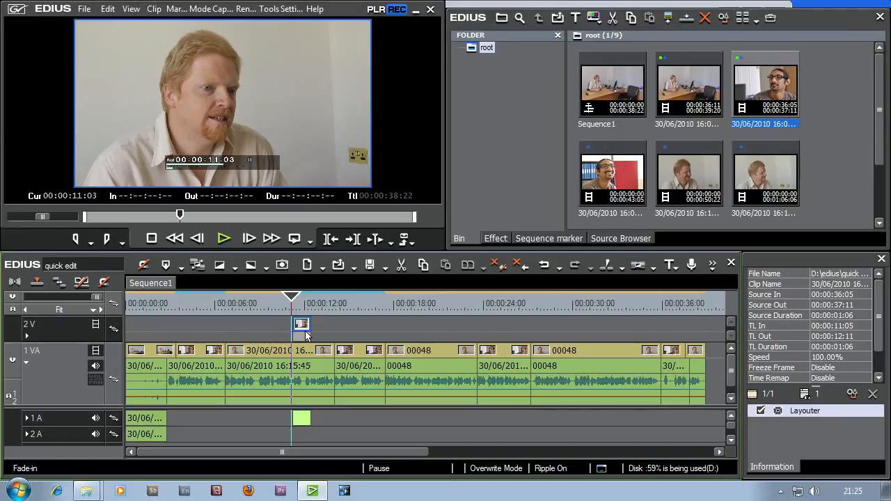
- Try deleting only the cutaway's audio clip on track 1 A with Group/Link Mode off, and undo the deletion
click(340, 420)
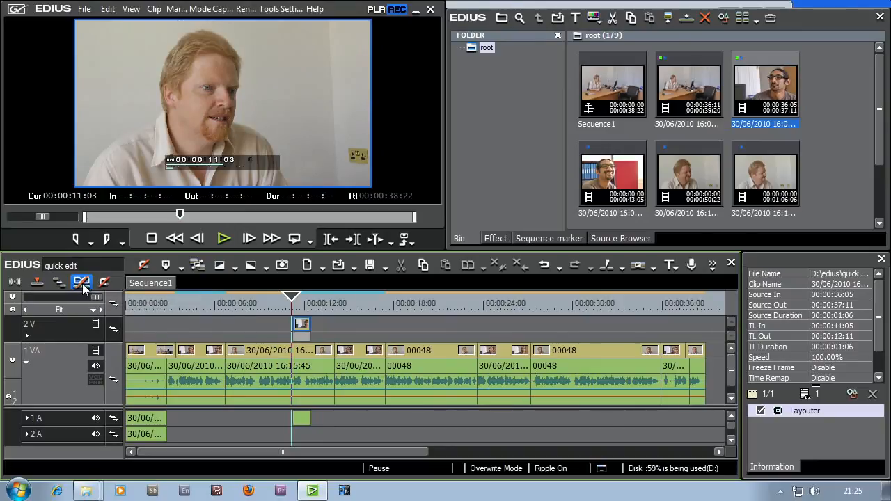
click(302, 418)
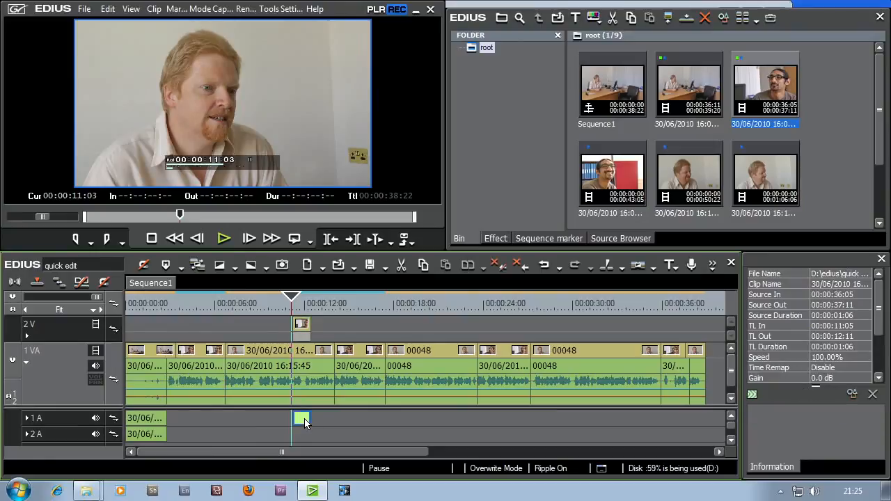
key(Delete)
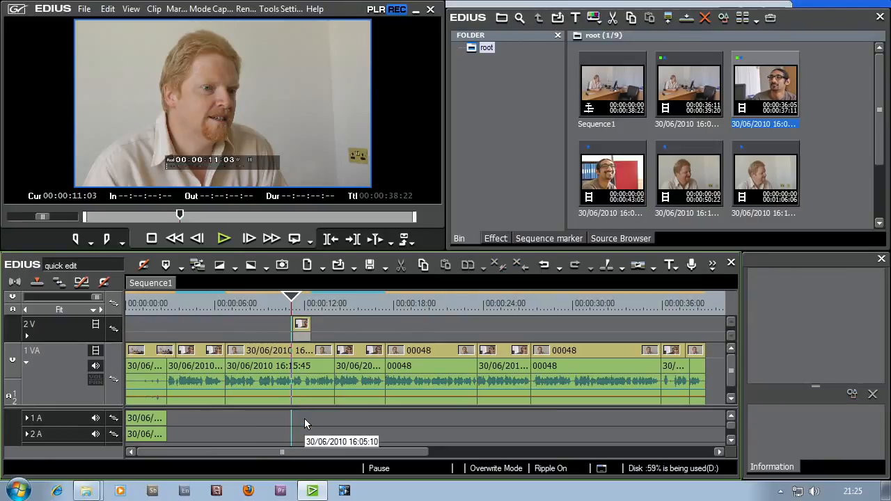
key(ctrl+z)
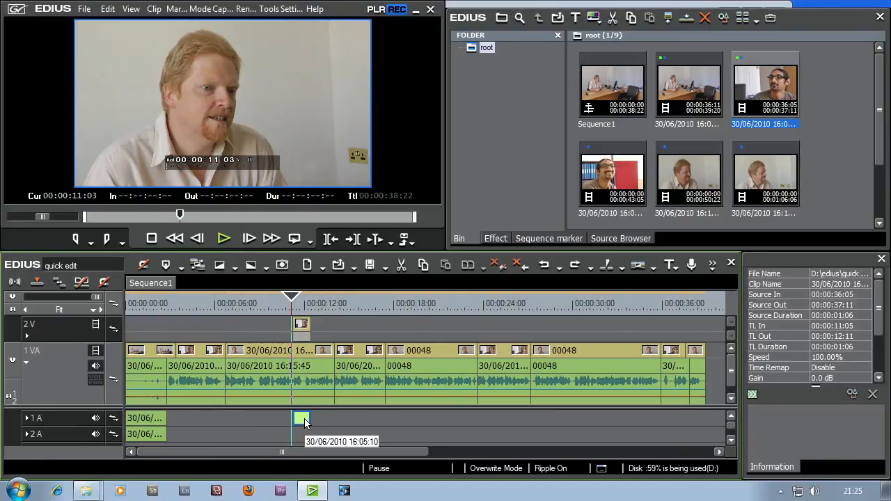
- Turn on Group/Link Mode and delete only the cutaway's audio clip on track 1 A, keeping its video
click(75, 282)
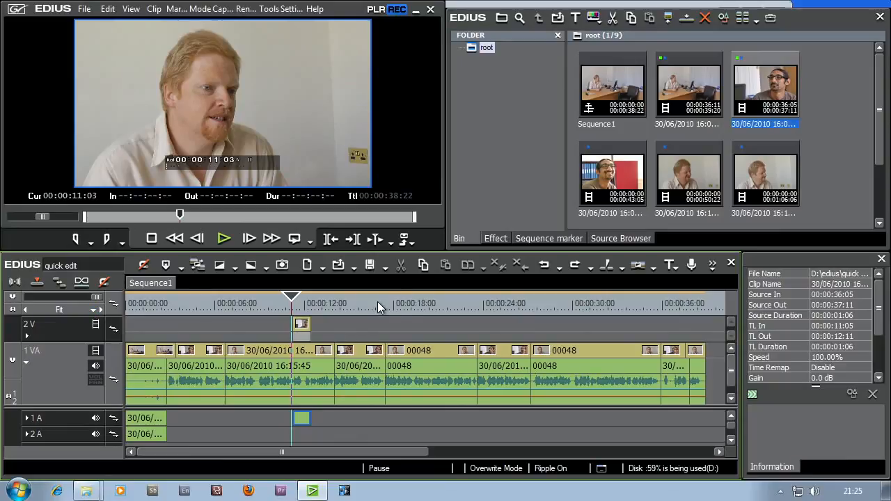
click(300, 418)
key(Delete)
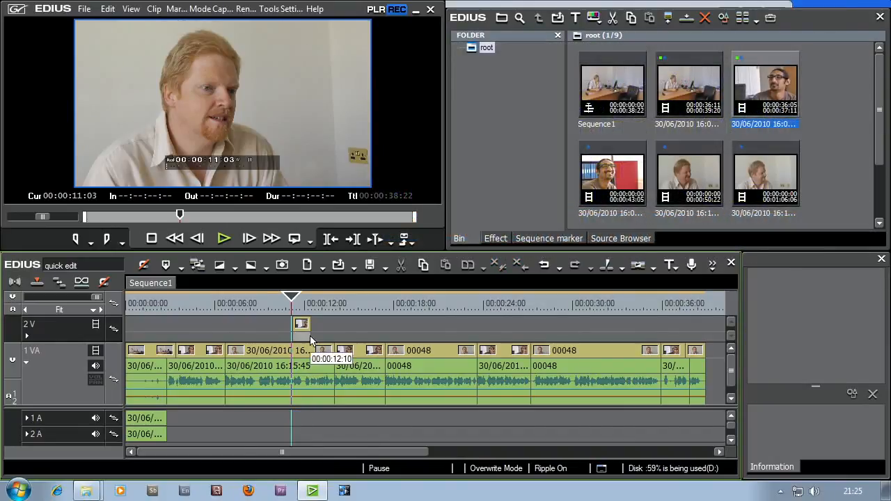
- Play the video-only cutaway from 00:00:10:06 to about 00:00:15:03 and park the playhead on it at 00:00:11:22
drag(287, 304, 278, 305)
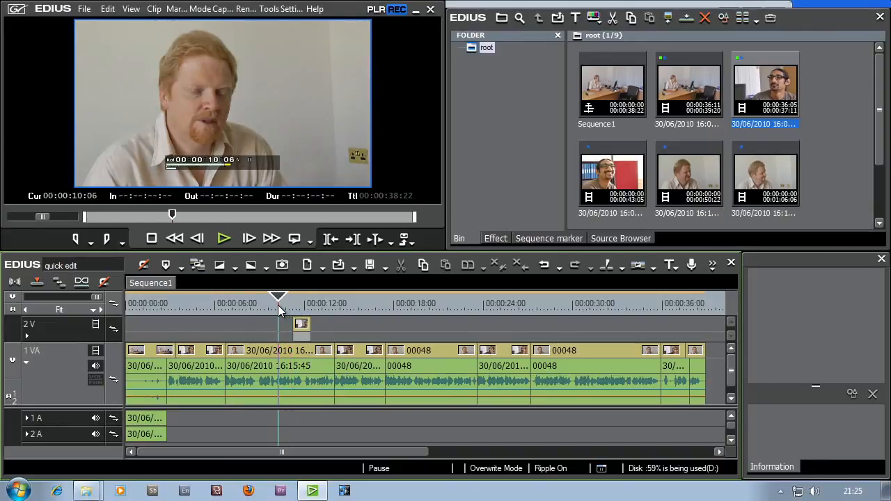
click(223, 239)
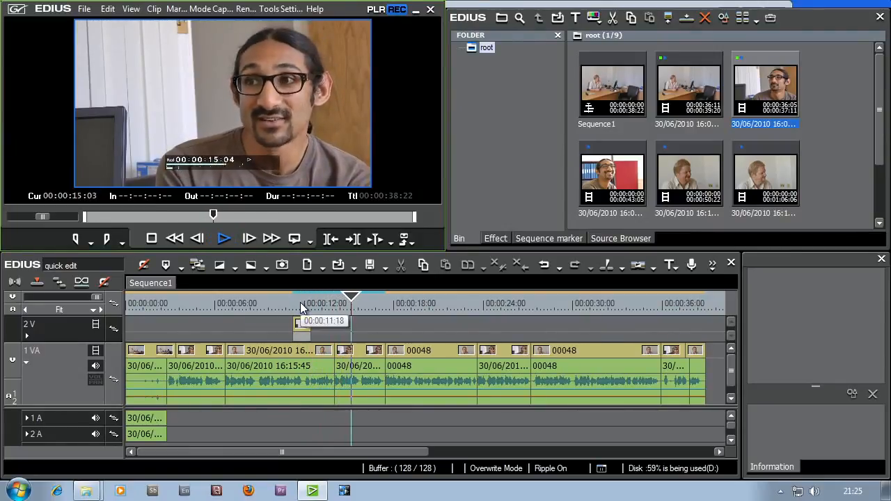
click(288, 303)
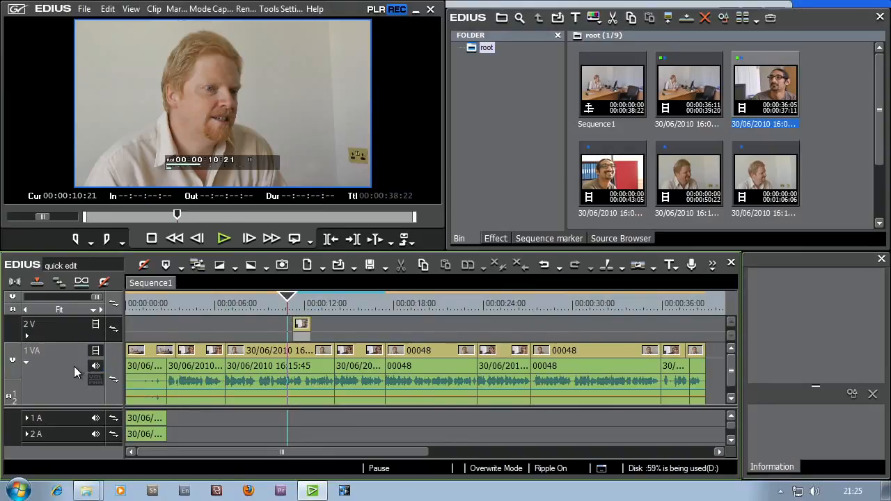
click(301, 356)
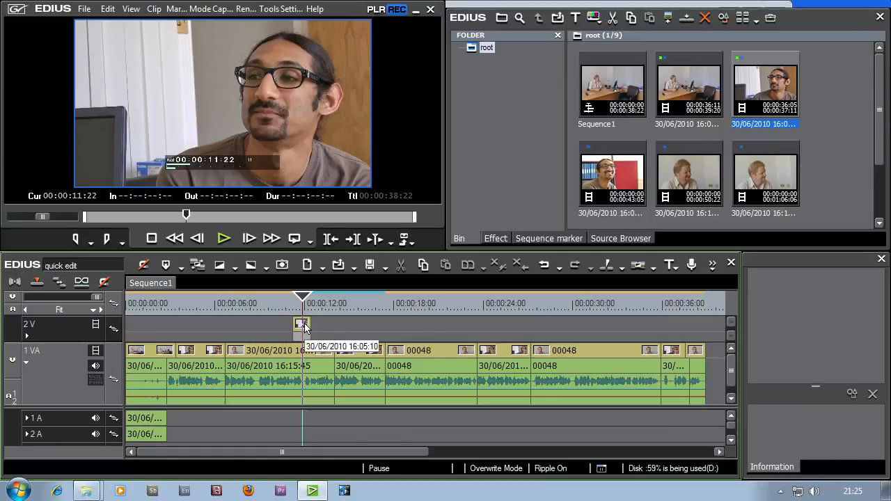